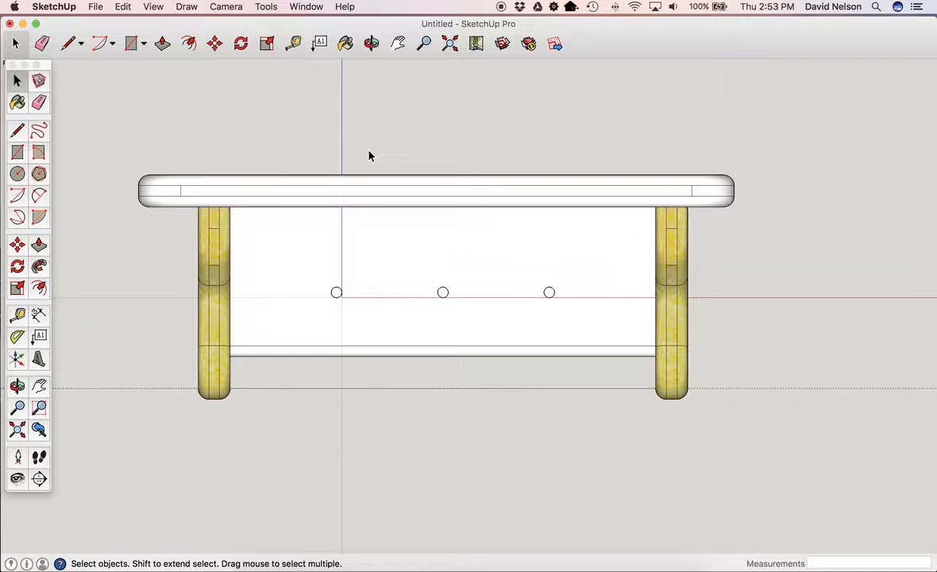
Copy the whole shelf straight up along the blue axis, about 5 15/16" above the original.
{"action": "scroll", "coordinate": [369, 156], "scroll_direction": "down", "scroll_amount": 3}
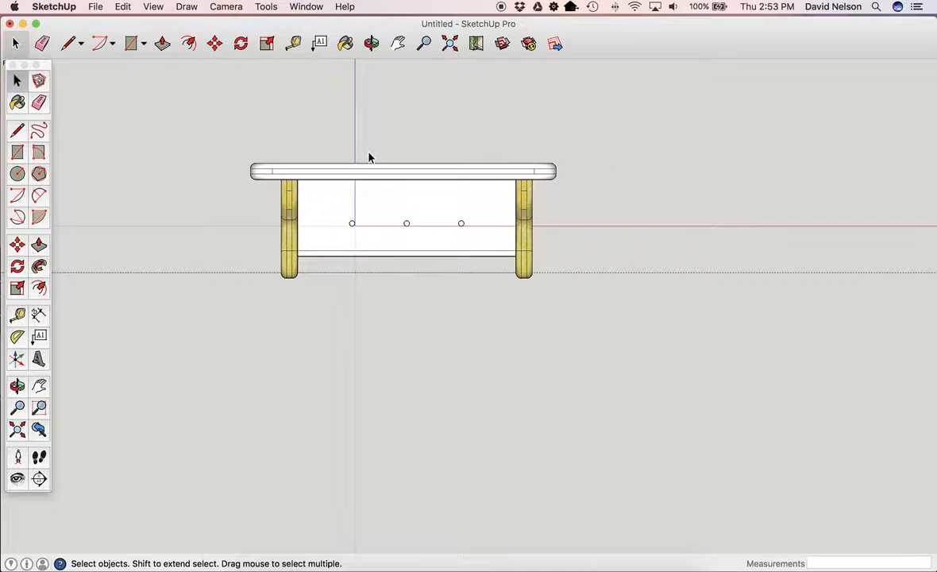
{"action": "left_click", "coordinate": [398, 43]}
{"action": "left_click_drag", "start_coordinate": [397, 192], "coordinate": [267, 376]}
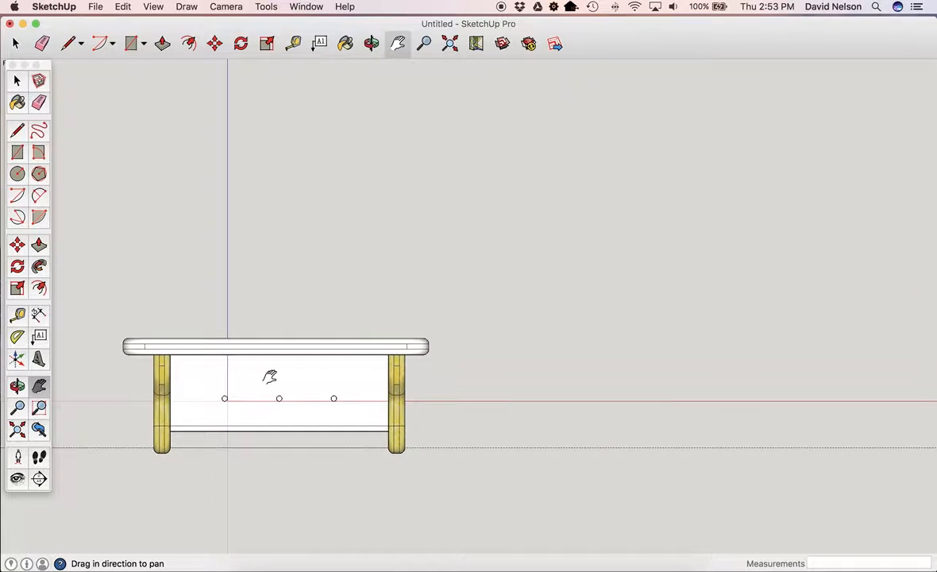
{"action": "scroll", "coordinate": [270, 375], "scroll_direction": "up", "scroll_amount": 4}
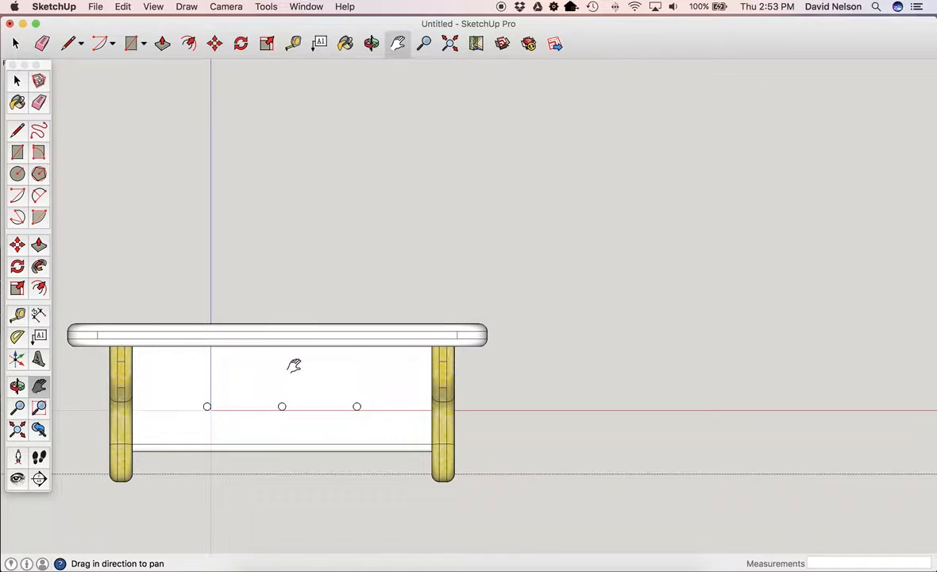
{"action": "left_click", "coordinate": [215, 44]}
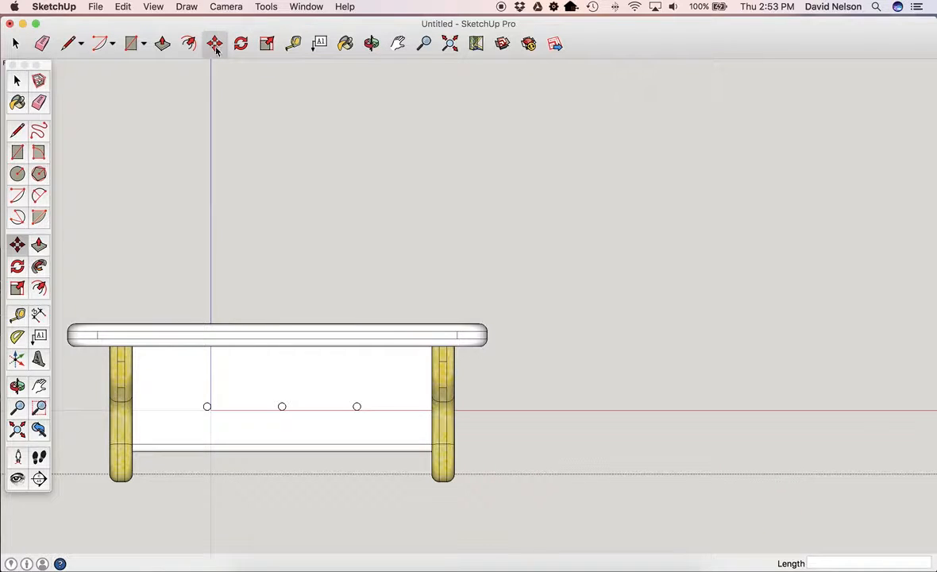
{"action": "left_click", "coordinate": [244, 382]}
{"action": "key", "text": "alt"}
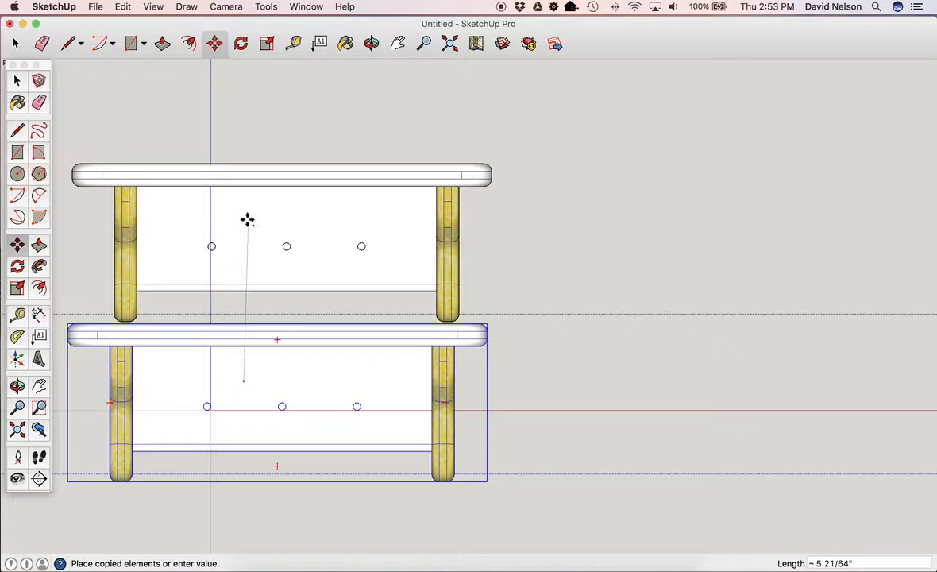
{"action": "left_click", "coordinate": [246, 201]}
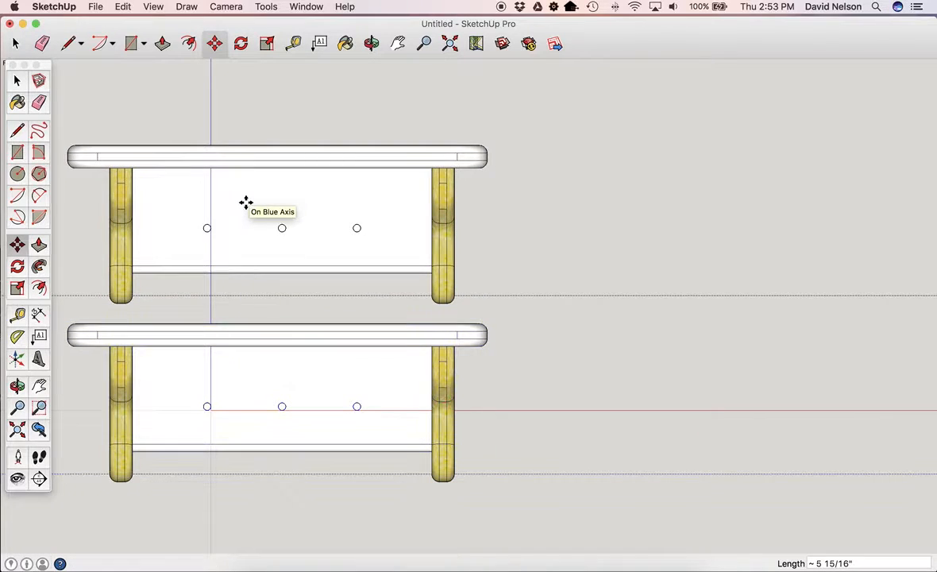
Copy the original shelf along the red axis, about 15 11/16" to its right.
{"action": "key", "text": "alt"}
{"action": "left_click", "coordinate": [278, 392]}
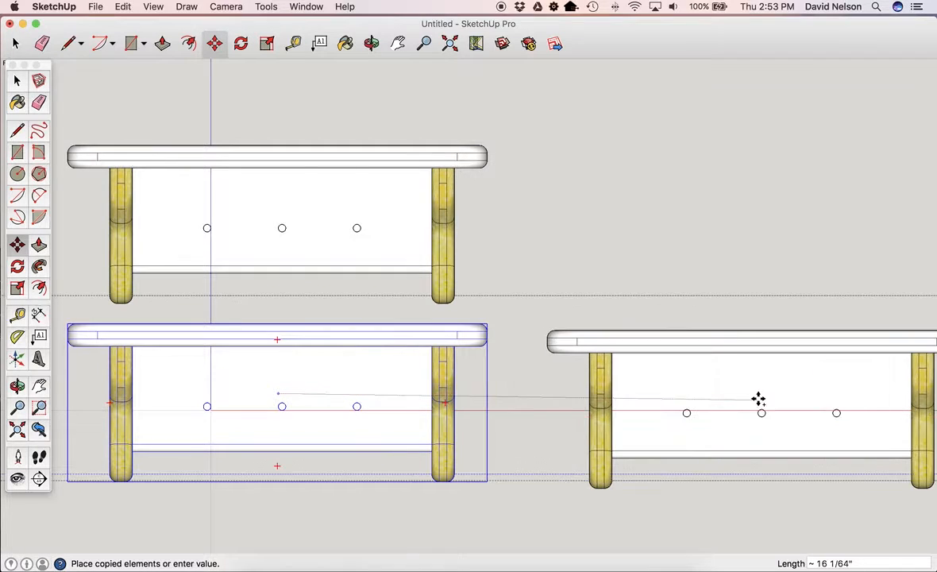
{"action": "left_click", "coordinate": [747, 391]}
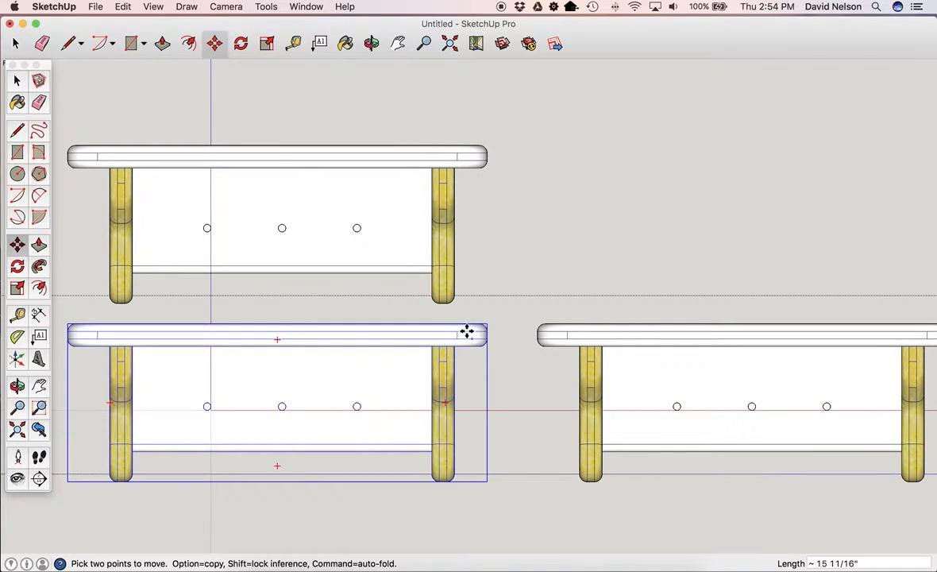
{"action": "left_click", "coordinate": [15, 43]}
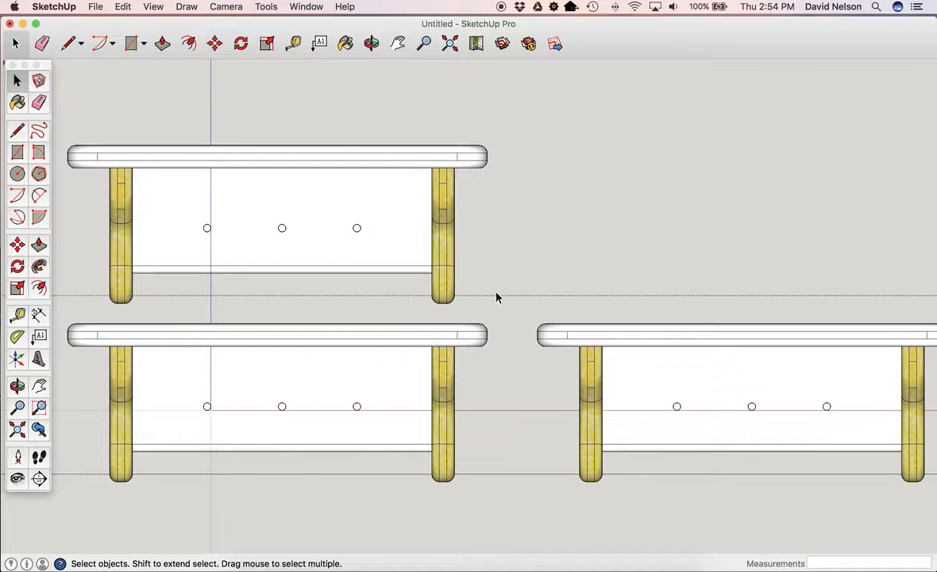
Rotate the upper shelf copy a quarter turn forward so its top surface faces the front.
{"action": "left_click", "coordinate": [371, 44]}
{"action": "left_click_drag", "start_coordinate": [357, 112], "coordinate": [568, 205]}
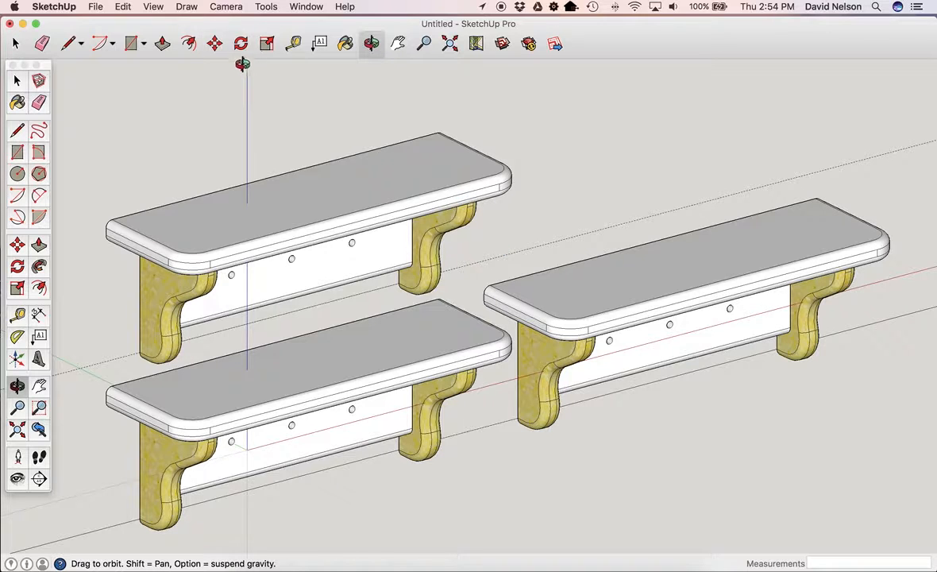
{"action": "left_click", "coordinate": [215, 42]}
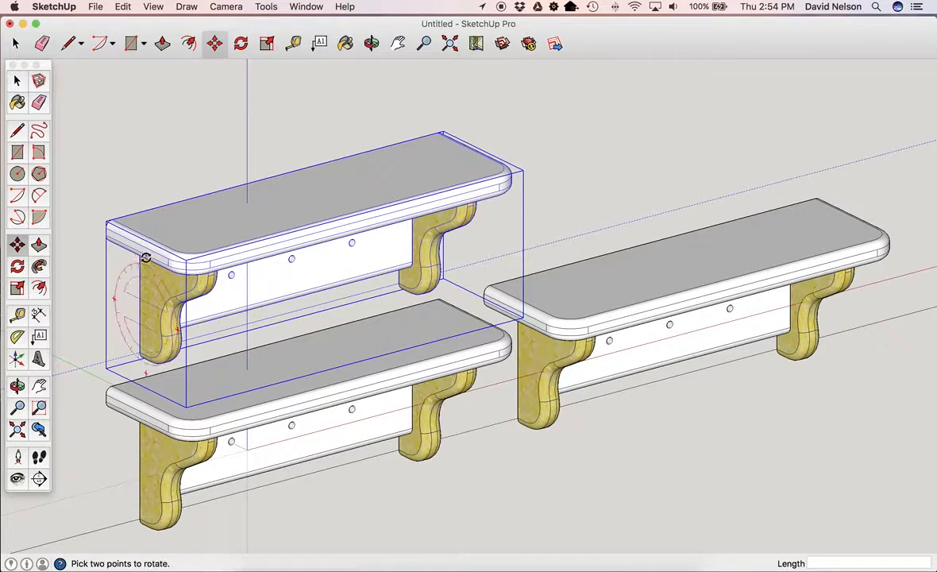
{"action": "left_click", "coordinate": [135, 241]}
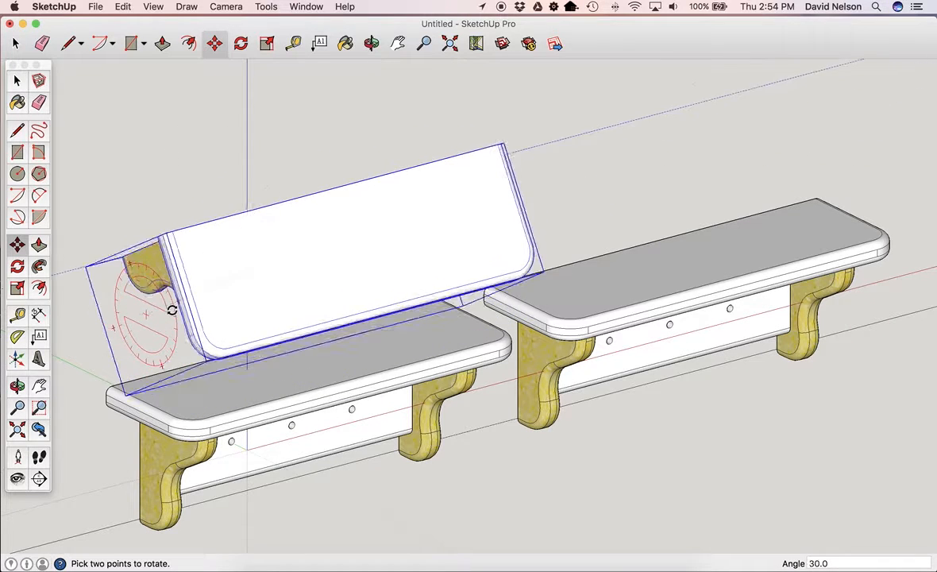
{"action": "key", "text": "Escape"}
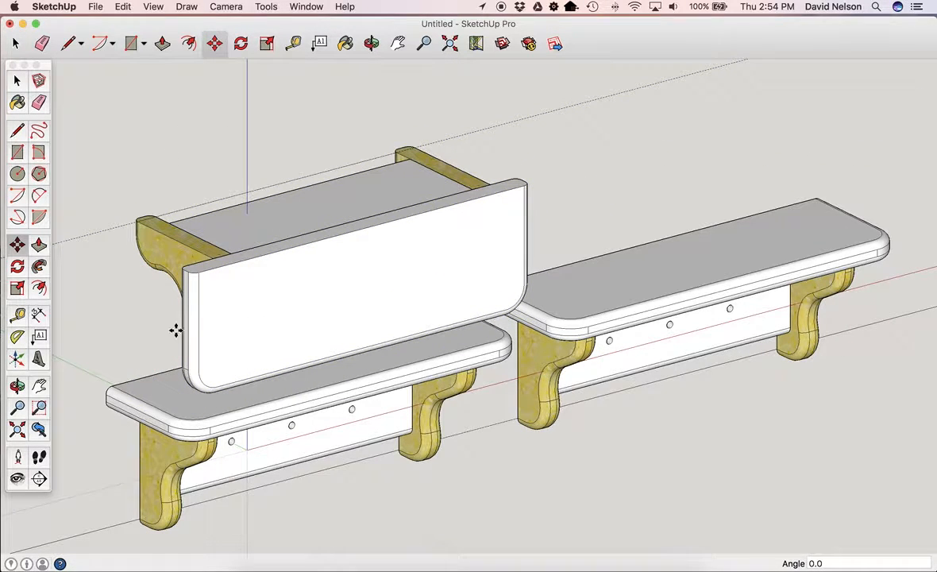
Rotate the right-hand shelf copy -90 degrees about the vertical axis so its side faces the front.
{"action": "left_click", "coordinate": [561, 299]}
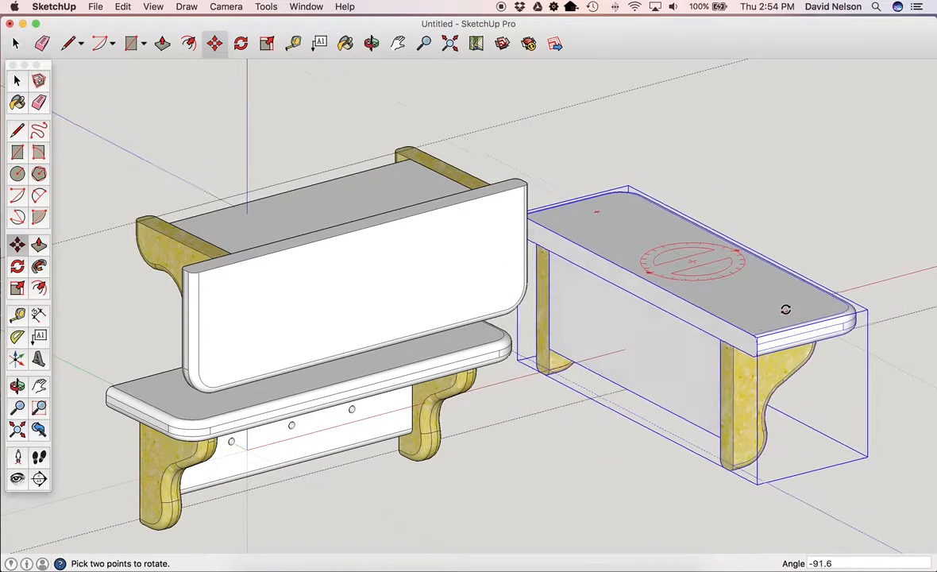
{"action": "left_click", "coordinate": [789, 307]}
{"action": "key", "text": "m"}
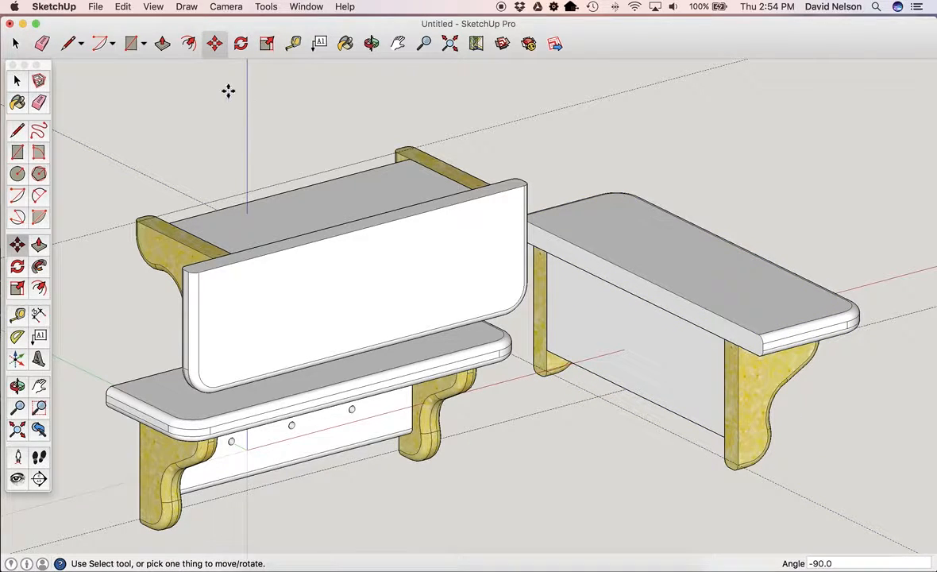
Switch to the standard Front view and move the side-view shelf about 3 43/64" closer to the front-view shelf.
{"action": "left_click", "coordinate": [227, 8]}
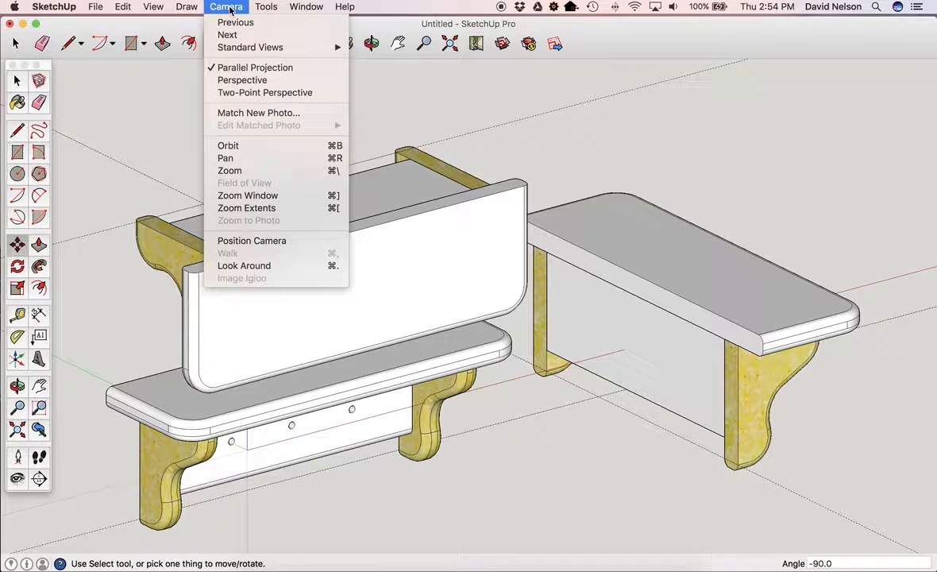
{"action": "mouse_move", "coordinate": [247, 47]}
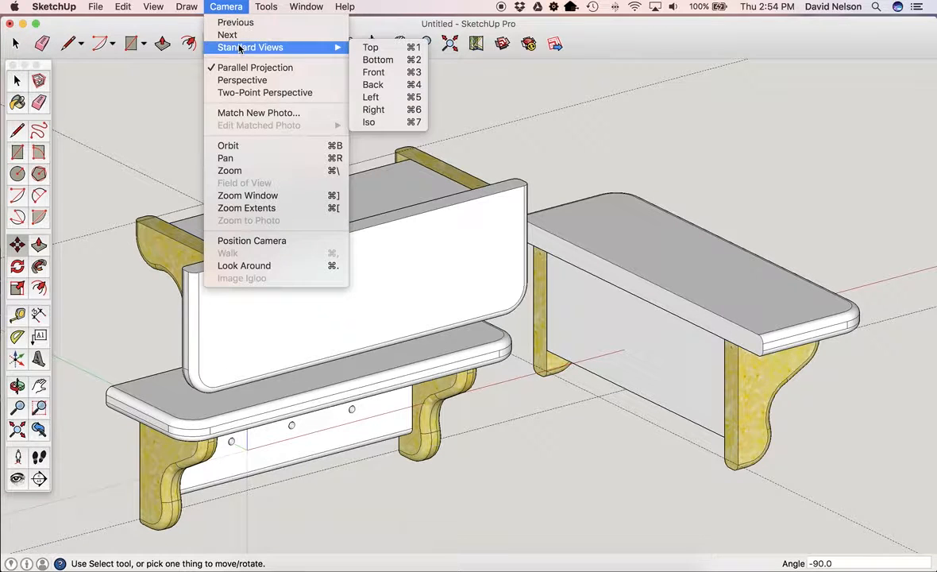
{"action": "left_click", "coordinate": [409, 74]}
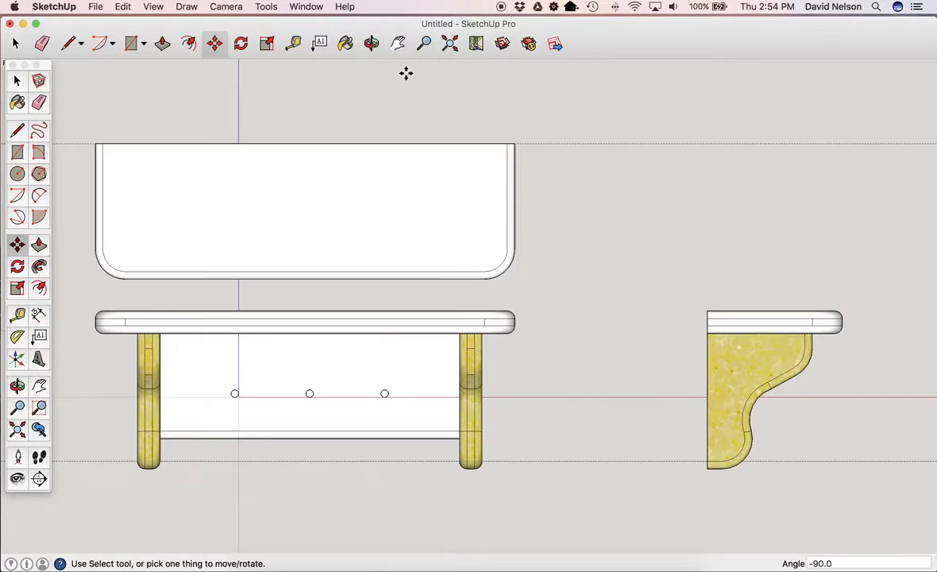
{"action": "left_click", "coordinate": [754, 348]}
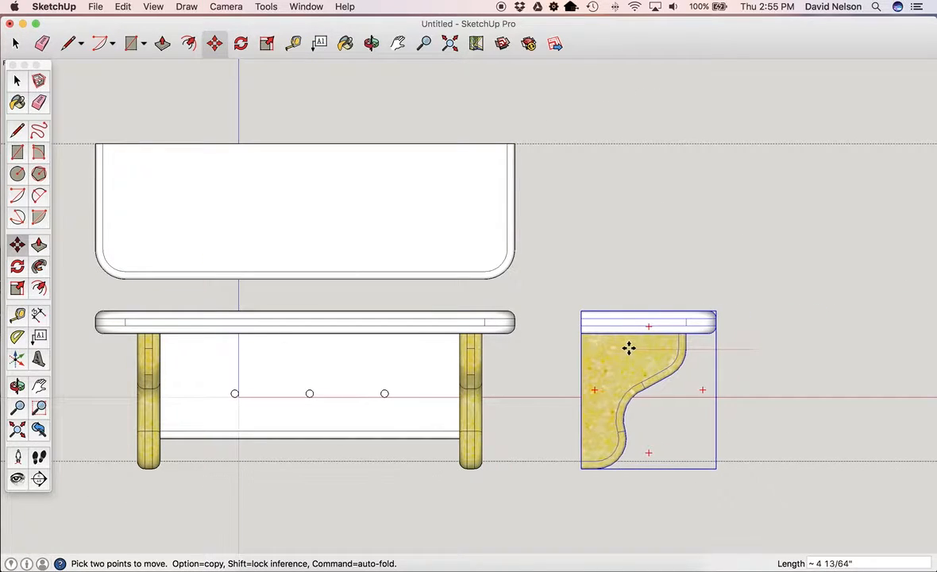
{"action": "left_click", "coordinate": [640, 349]}
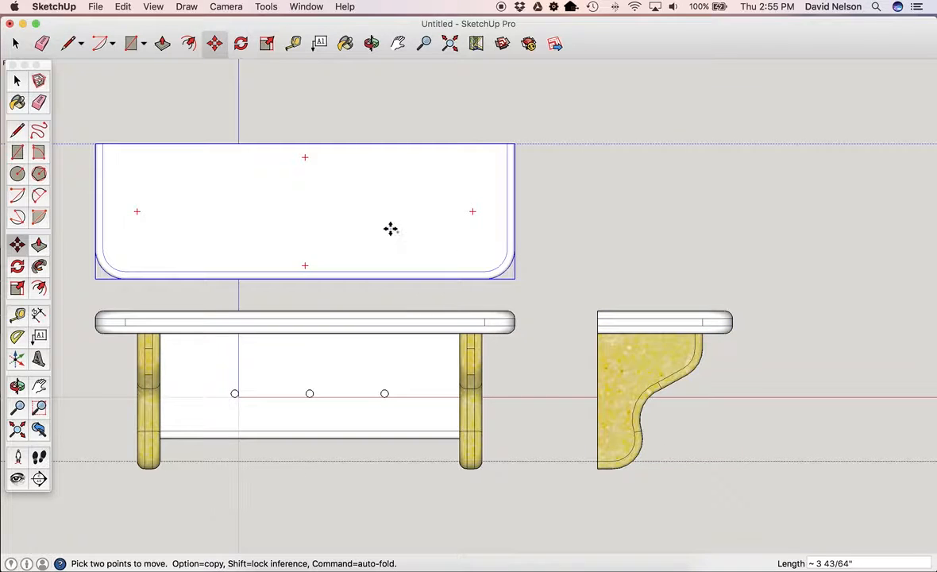
Move the top-view shelf straight up 53/64" and fit all three views in the drawing area.
{"action": "left_click", "coordinate": [370, 224]}
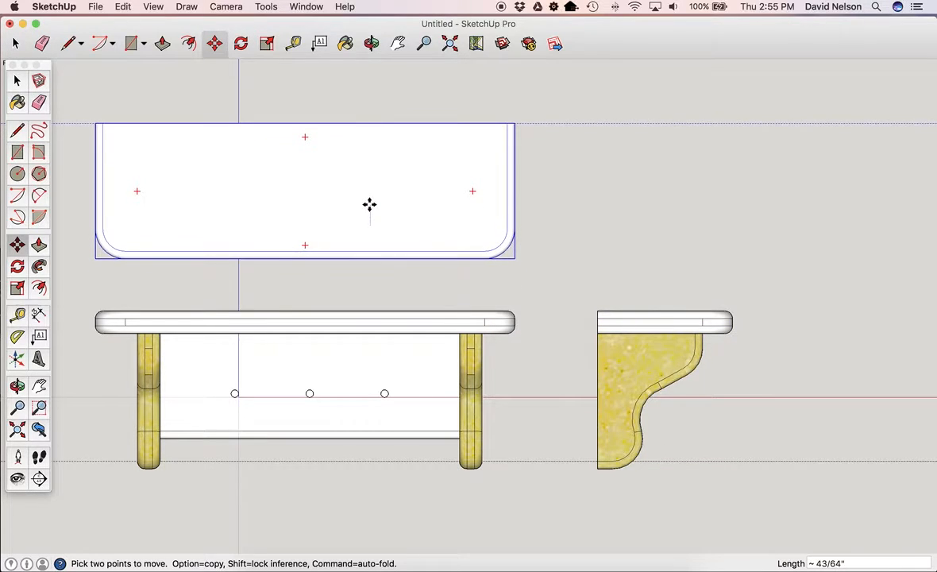
{"action": "left_click", "coordinate": [361, 232]}
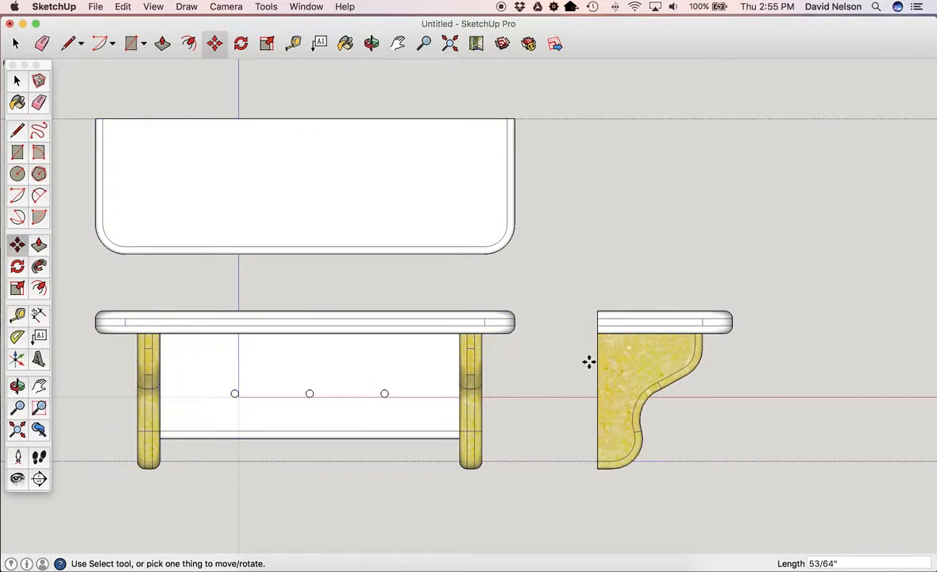
{"action": "left_click", "coordinate": [451, 44]}
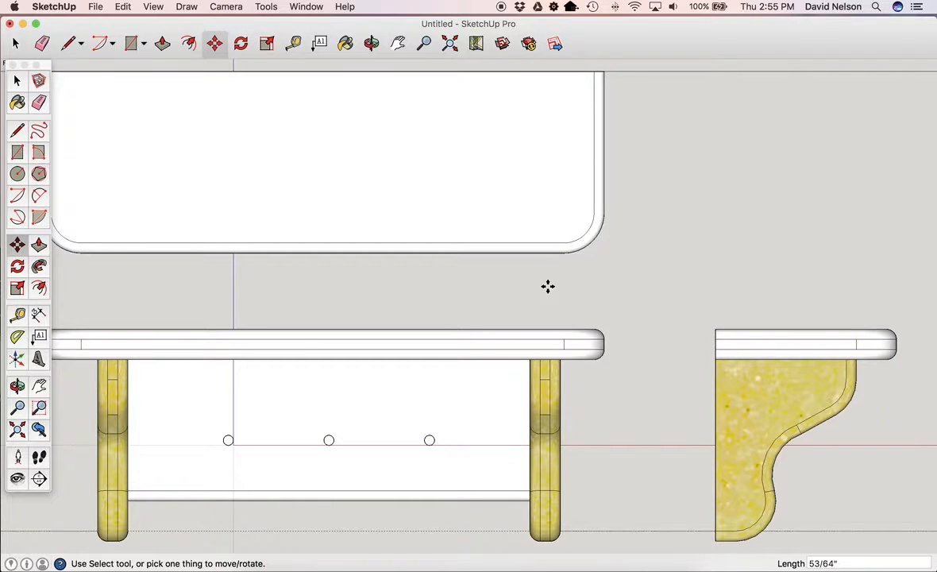
{"action": "scroll", "coordinate": [548, 286], "scroll_direction": "down", "scroll_amount": 3}
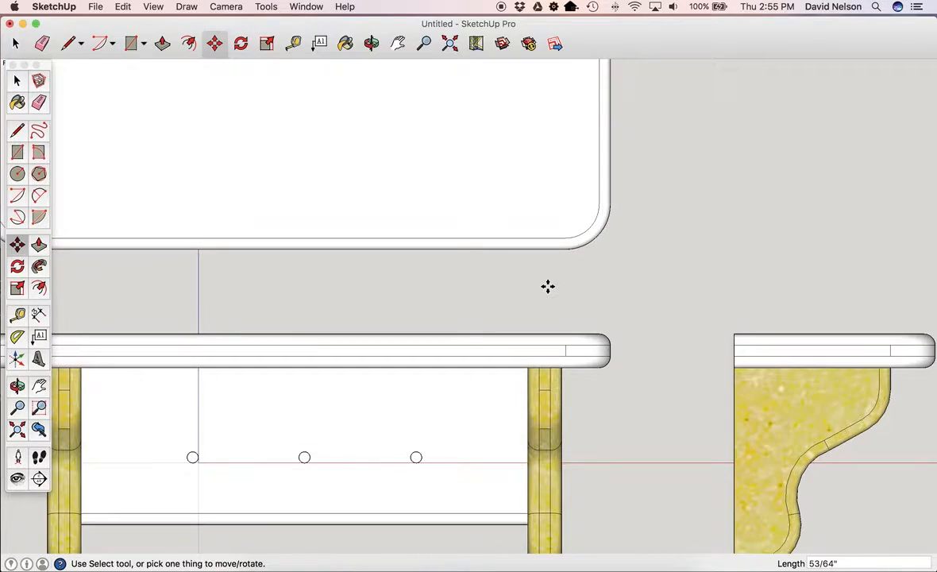
{"action": "scroll", "coordinate": [548, 286], "scroll_direction": "up", "scroll_amount": 1}
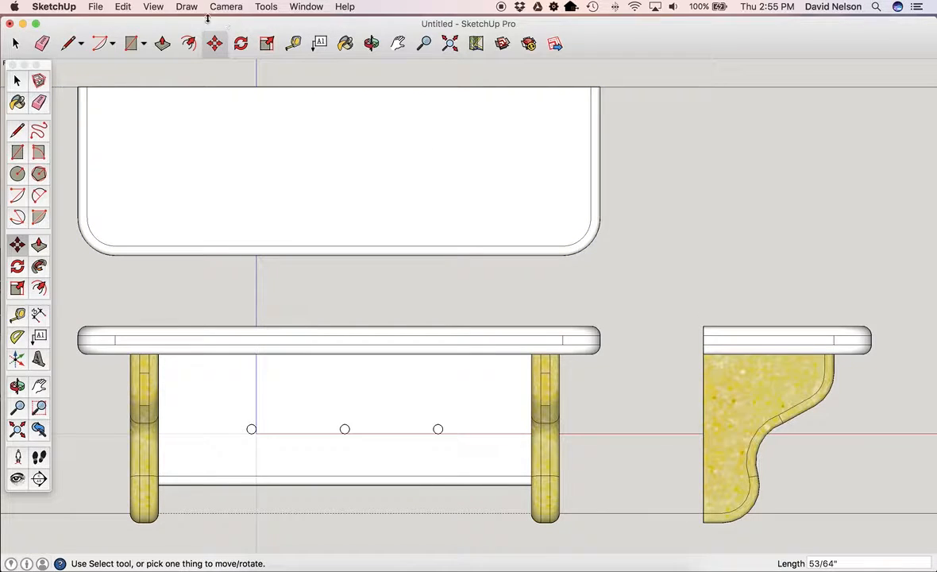
{"action": "left_click", "coordinate": [155, 7]}
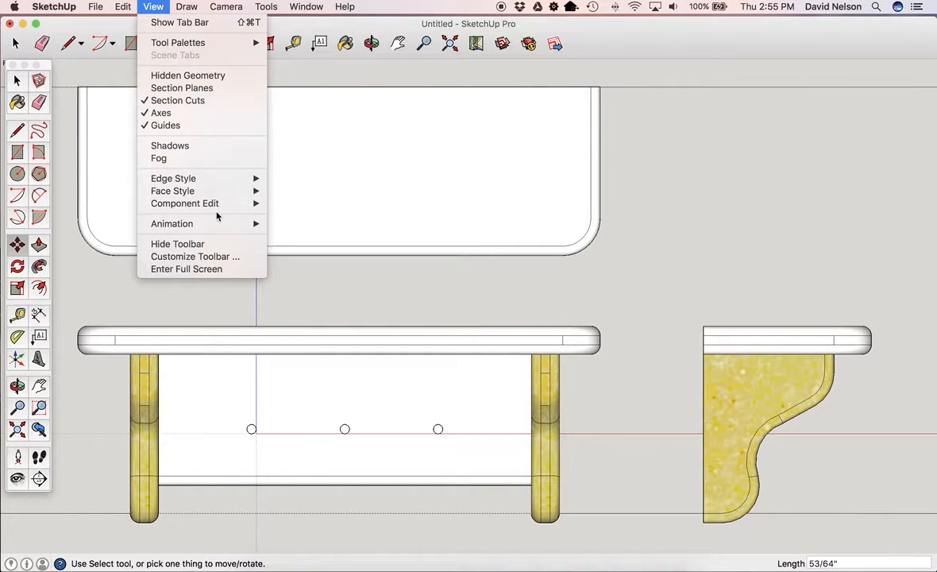
{"action": "mouse_move", "coordinate": [225, 227]}
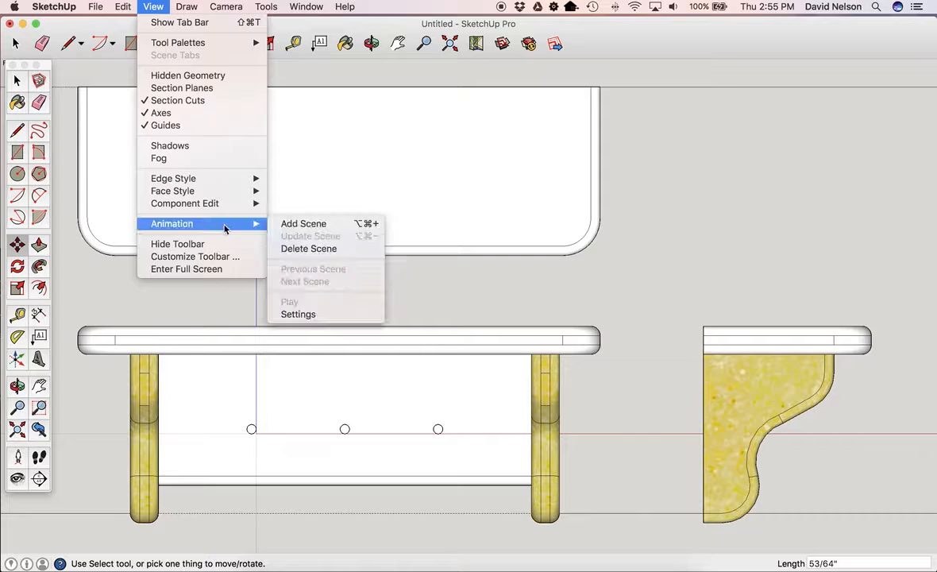
{"action": "left_click", "coordinate": [90, 75]}
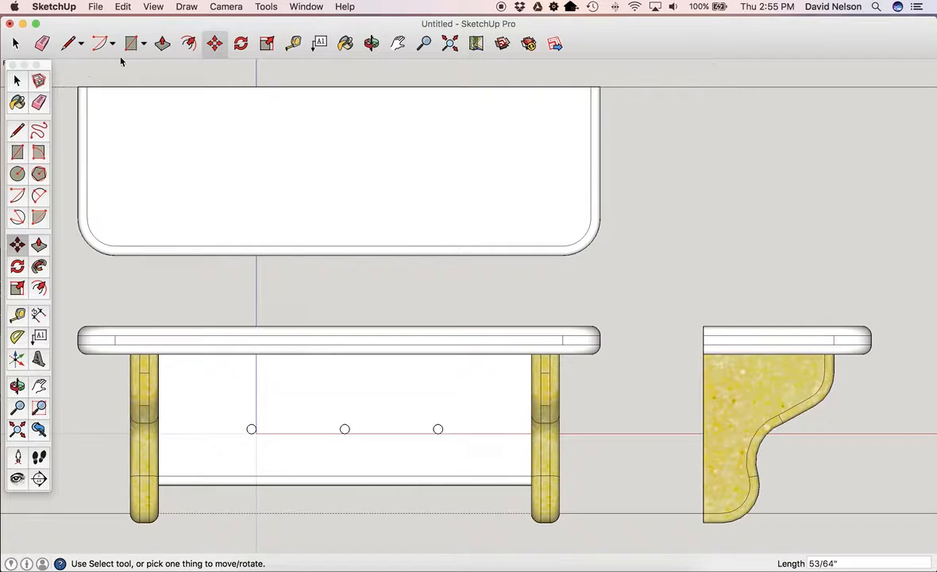
Open the Scenes manager beside the drawing and show its scene details.
{"action": "left_click", "coordinate": [307, 6]}
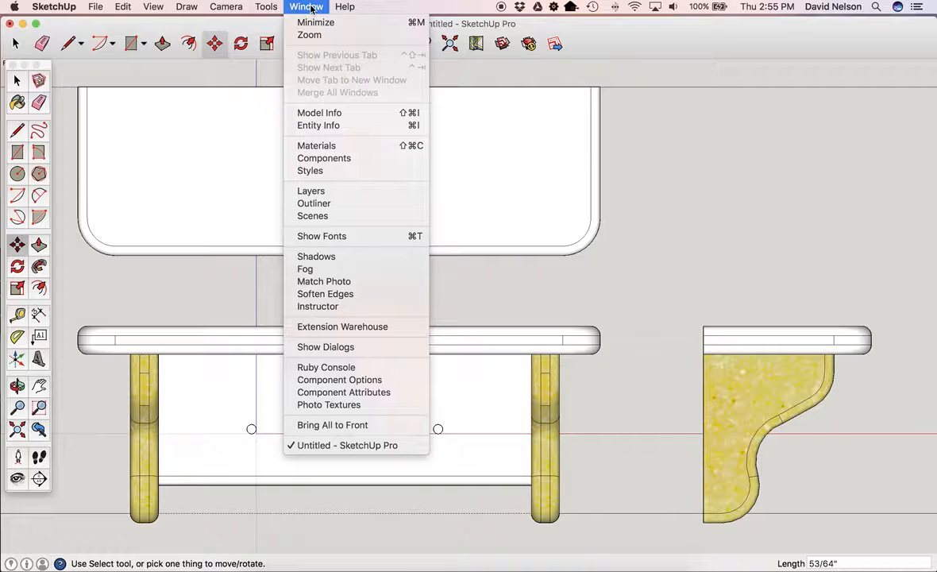
{"action": "left_click", "coordinate": [343, 219]}
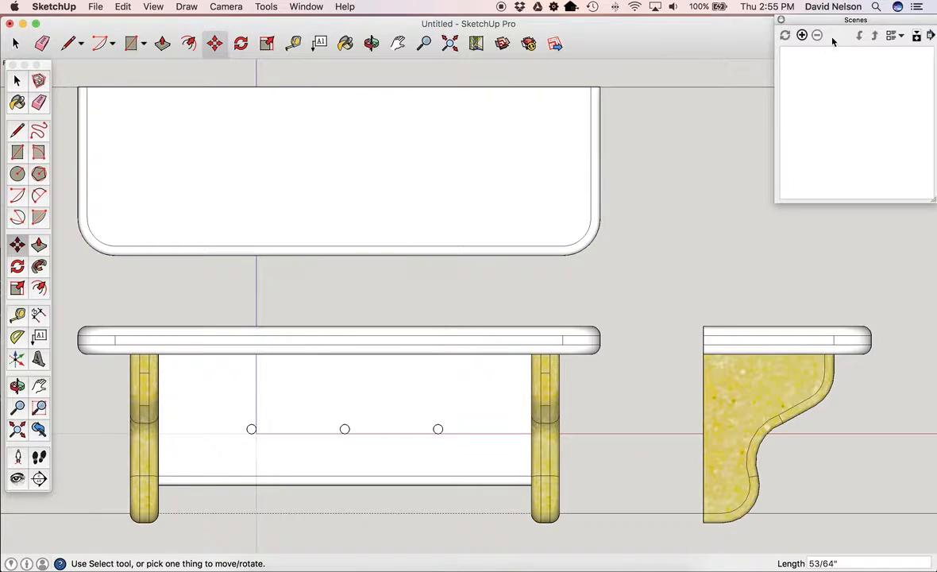
{"action": "left_click_drag", "start_coordinate": [849, 20], "coordinate": [733, 24]}
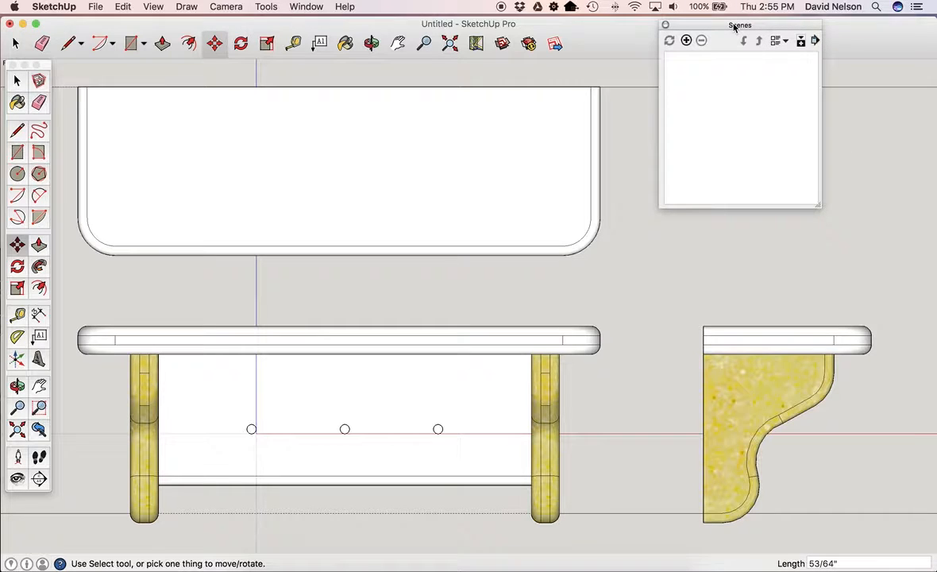
{"action": "left_click", "coordinate": [801, 42]}
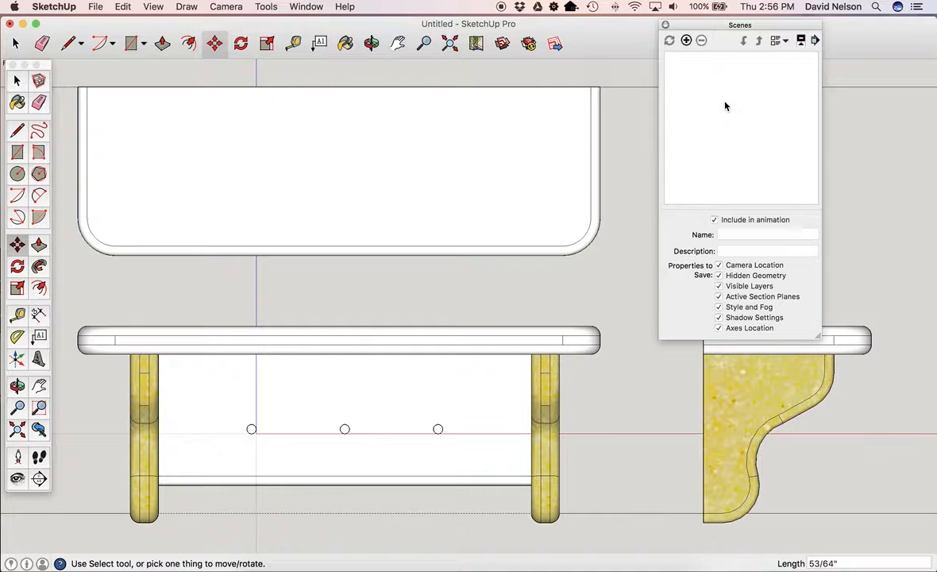
Add a scene of the current three-view layout and name it "Orthographic".
{"action": "left_click", "coordinate": [687, 41]}
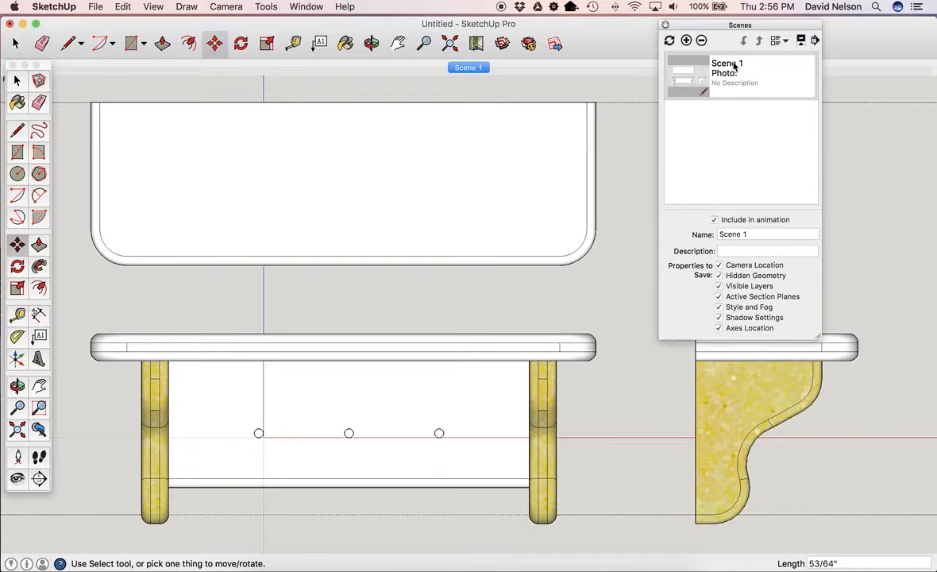
{"action": "left_click_drag", "start_coordinate": [749, 234], "coordinate": [714, 234]}
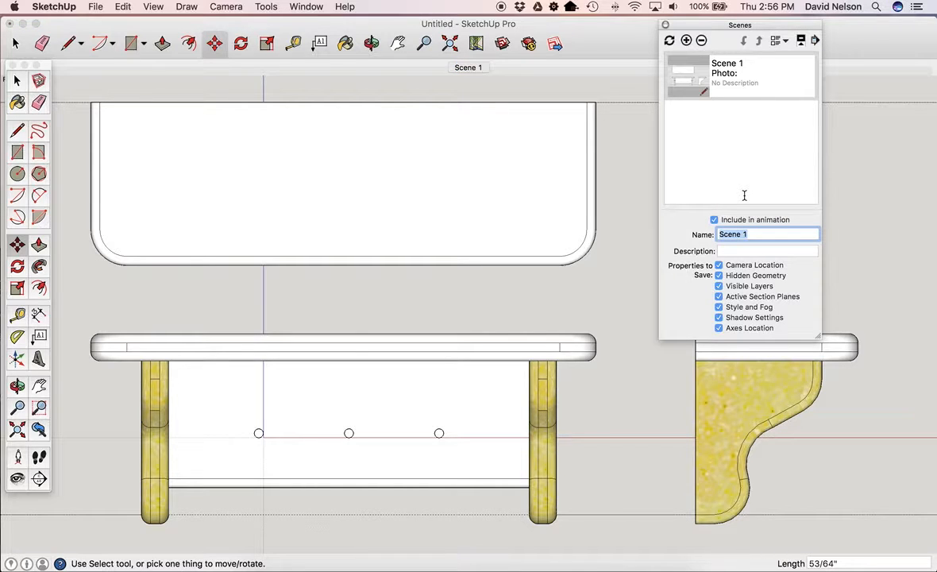
{"action": "type", "text": "Orthographi"}
{"action": "type", "text": "c"}
{"action": "key", "text": "Return"}
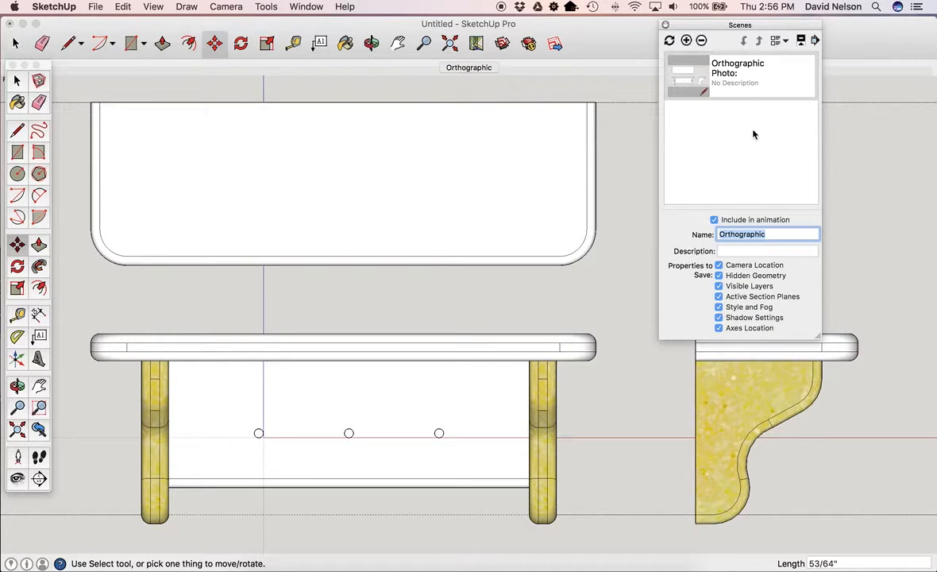
Add a second scene of the current layout in the Scenes manager and name it "Front".
{"action": "left_click", "coordinate": [717, 28]}
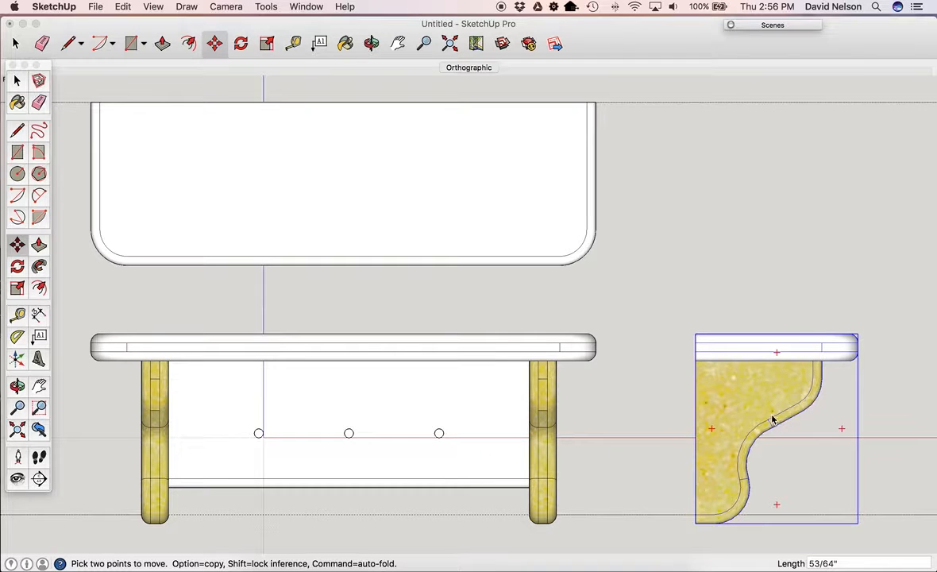
{"action": "left_click", "coordinate": [788, 27]}
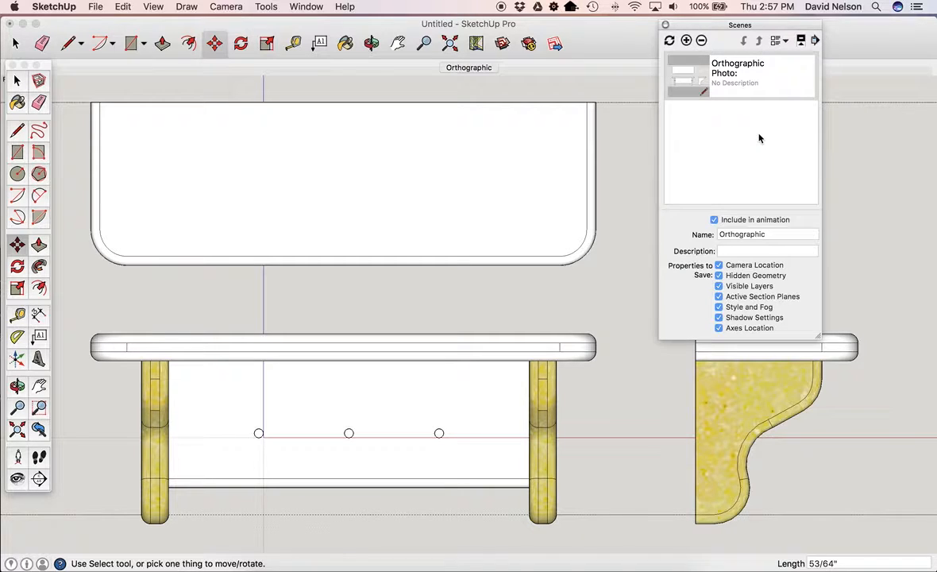
{"action": "left_click", "coordinate": [687, 41]}
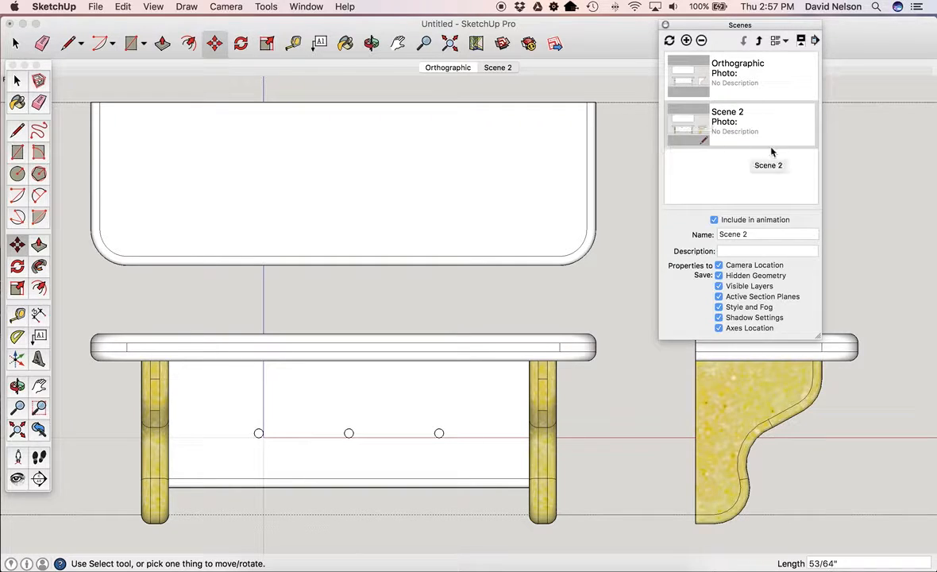
{"action": "triple_click", "coordinate": [749, 234]}
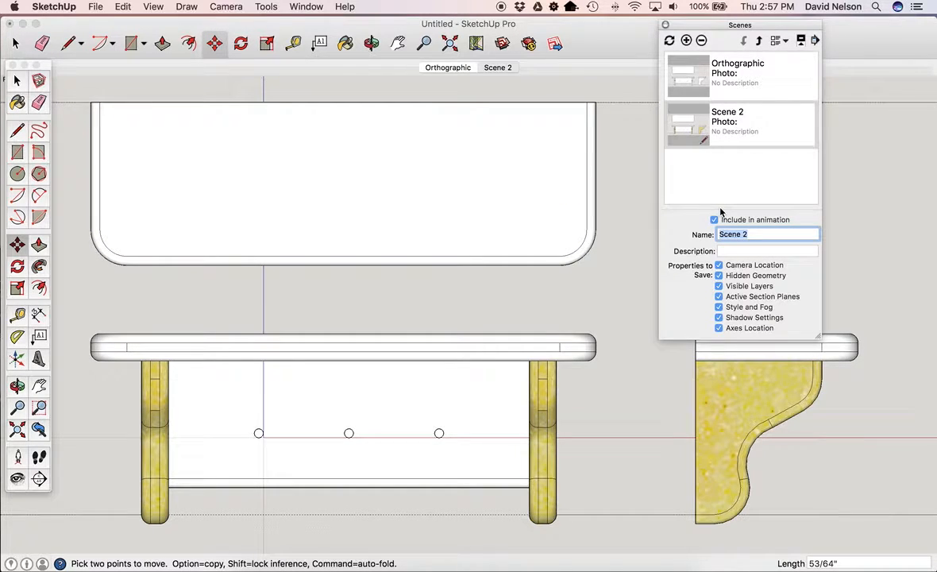
{"action": "type", "text": "Front"}
{"action": "key", "text": "Return"}
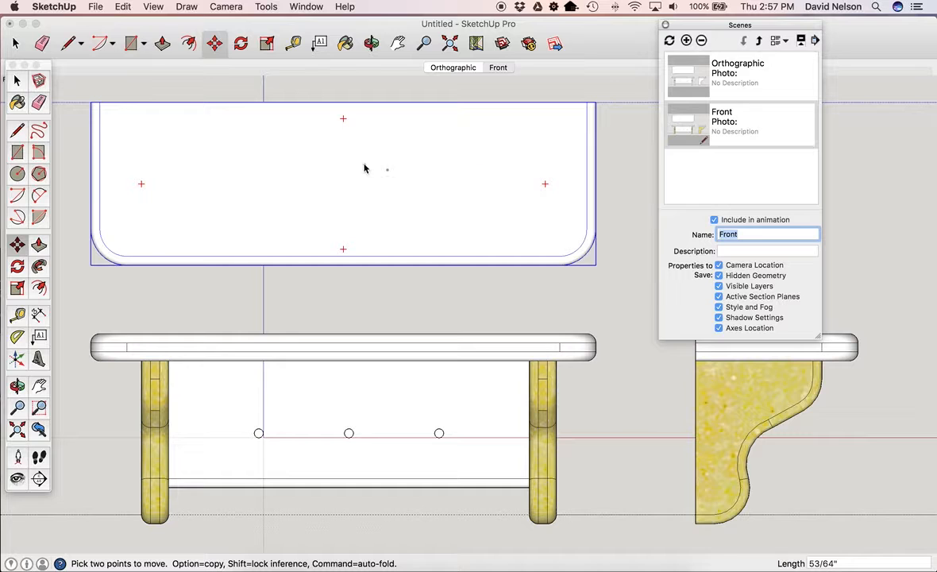
Hide the top-view shelf and the side-view shelf so only the front-view shelf is shown.
{"action": "left_click", "coordinate": [18, 81]}
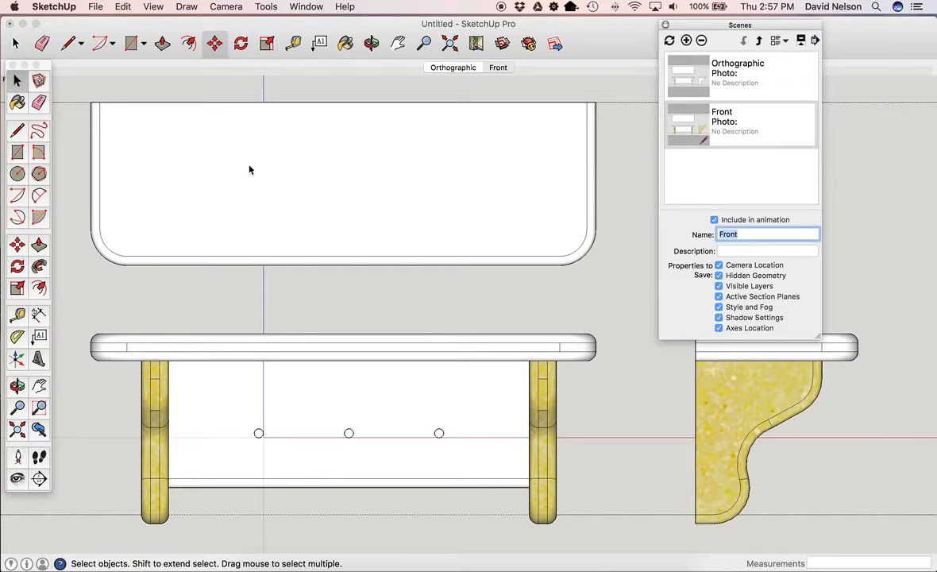
{"action": "right_click", "coordinate": [355, 173]}
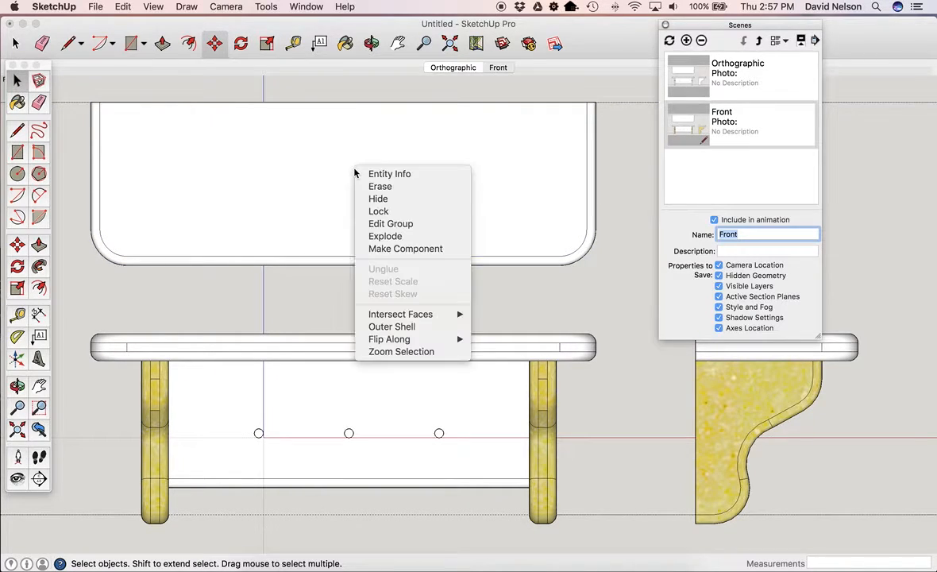
{"action": "left_click", "coordinate": [396, 203]}
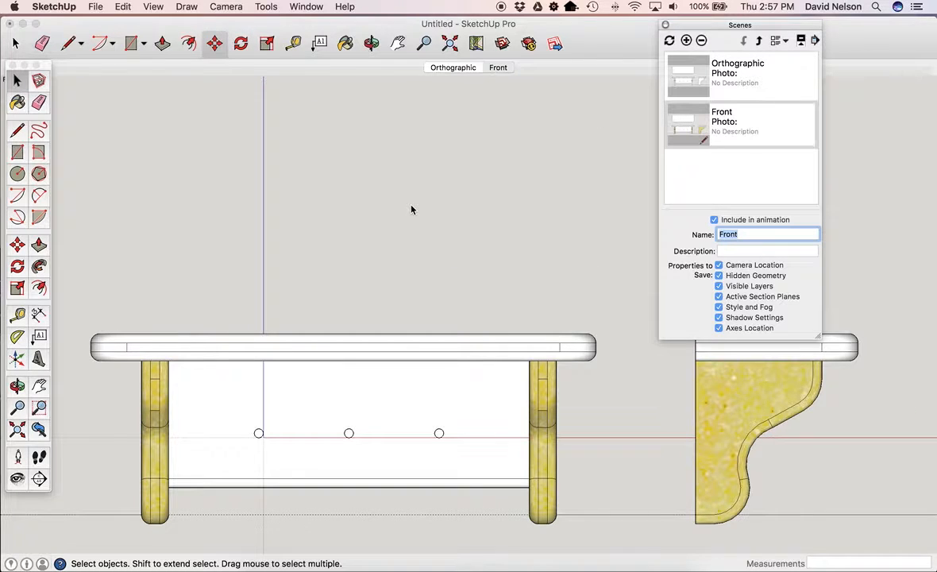
{"action": "right_click", "coordinate": [737, 405]}
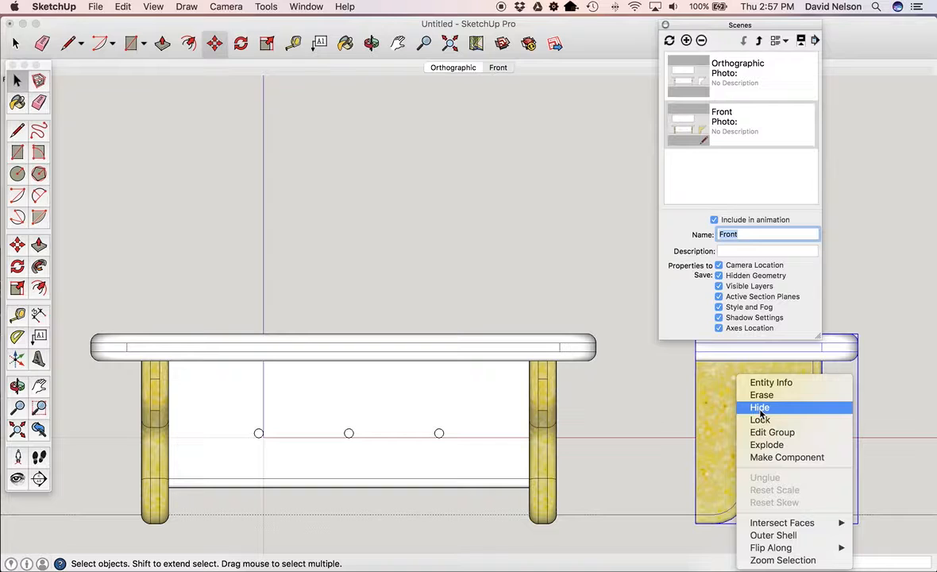
{"action": "left_click", "coordinate": [760, 409]}
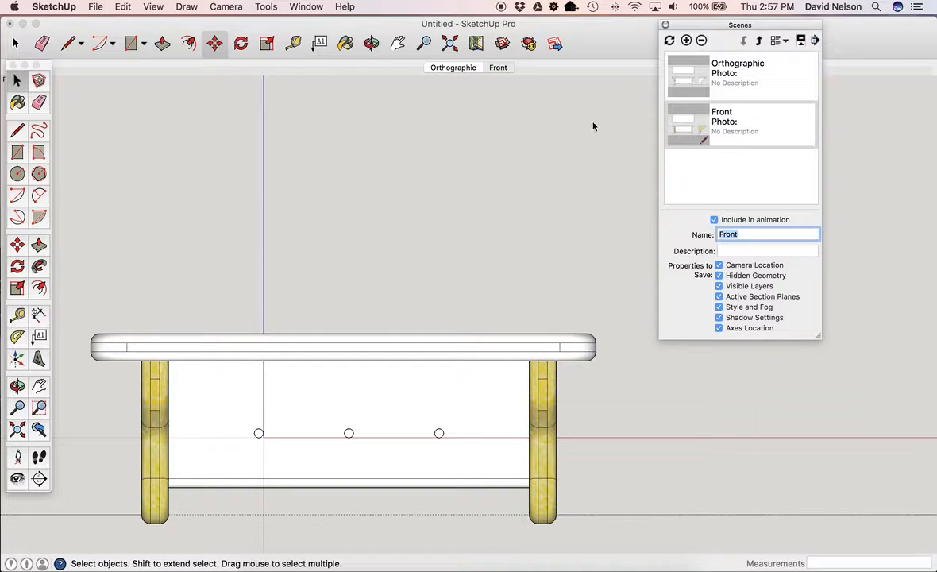
Fit the front-view shelf in the drawing area and update the Front scene with all its properties.
{"action": "left_click", "coordinate": [450, 43]}
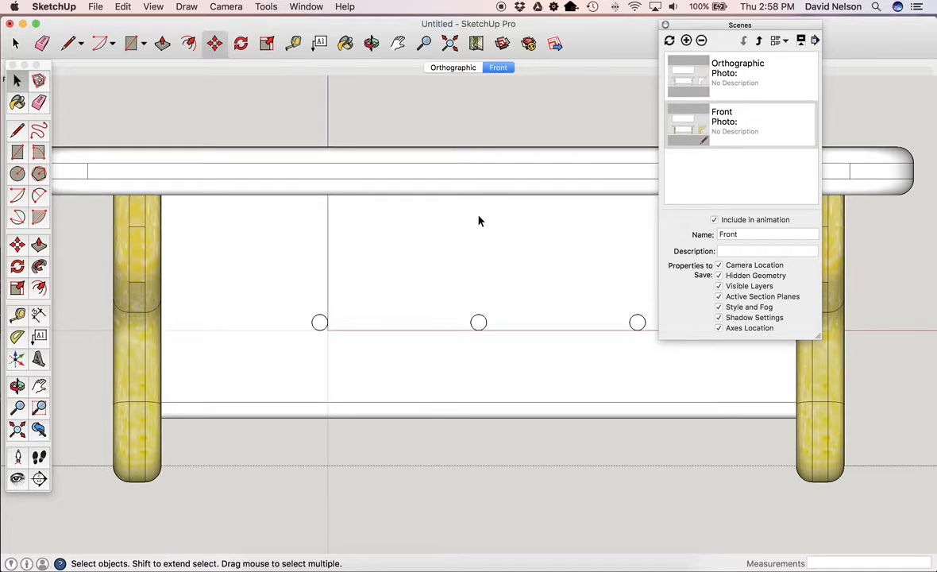
{"action": "scroll", "coordinate": [479, 221], "scroll_direction": "up", "scroll_amount": 1}
{"action": "scroll", "coordinate": [479, 221], "scroll_direction": "down", "scroll_amount": 2}
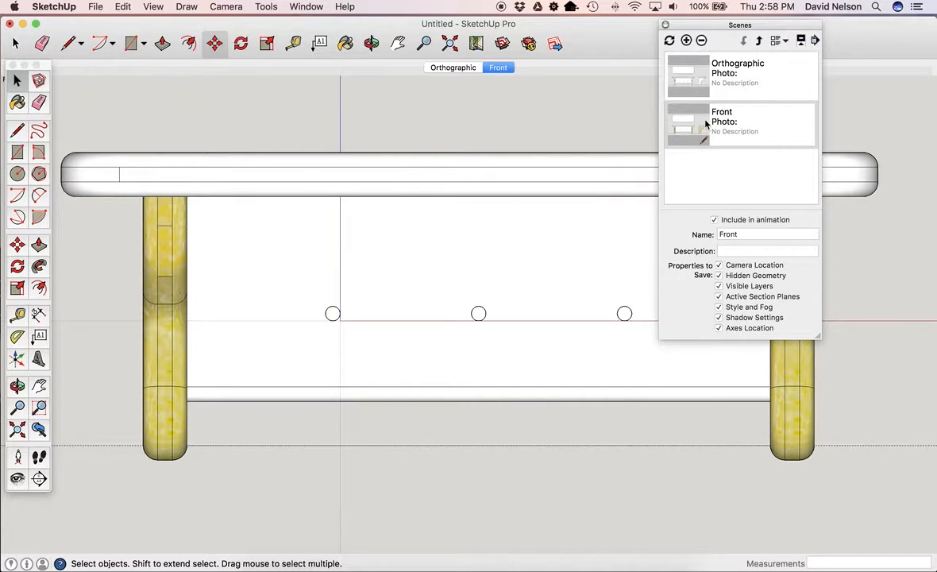
{"action": "left_click", "coordinate": [669, 41]}
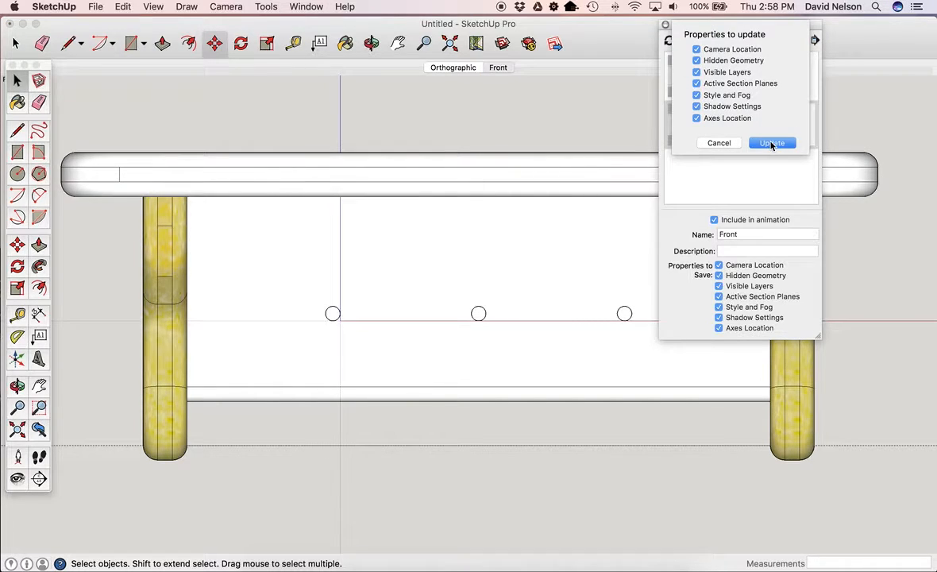
{"action": "left_click", "coordinate": [769, 142]}
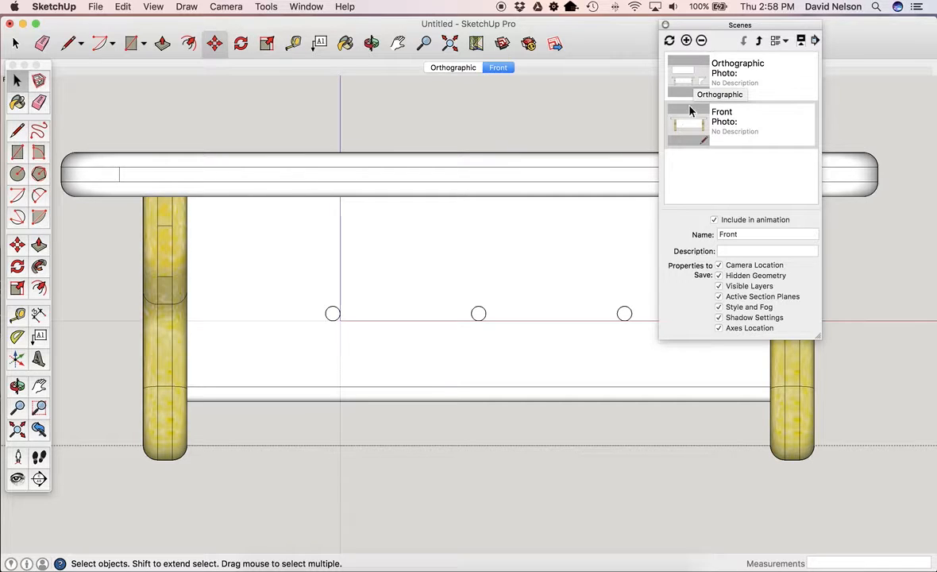
Return to the Orthographic scene and add a new scene from it named "Top".
{"action": "left_click", "coordinate": [453, 68]}
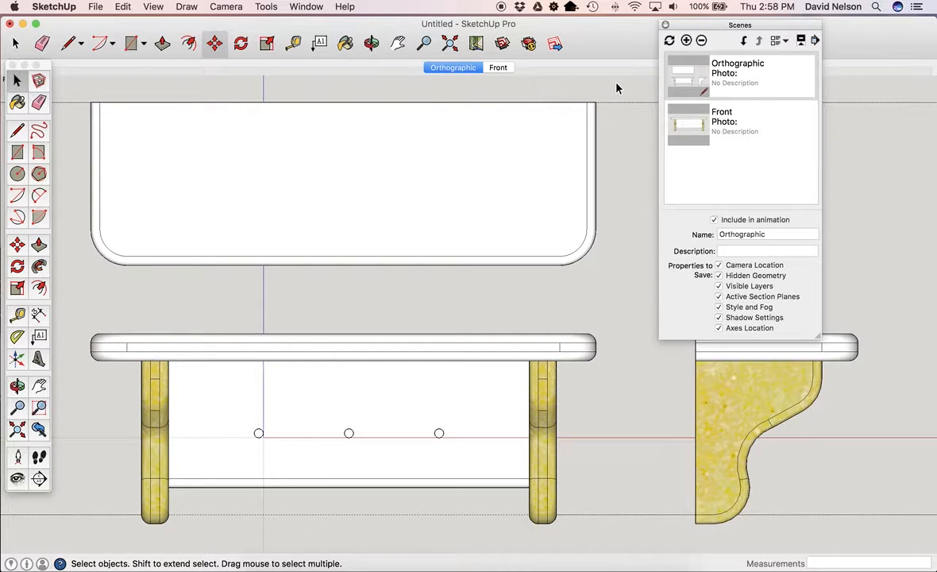
{"action": "left_click", "coordinate": [707, 124]}
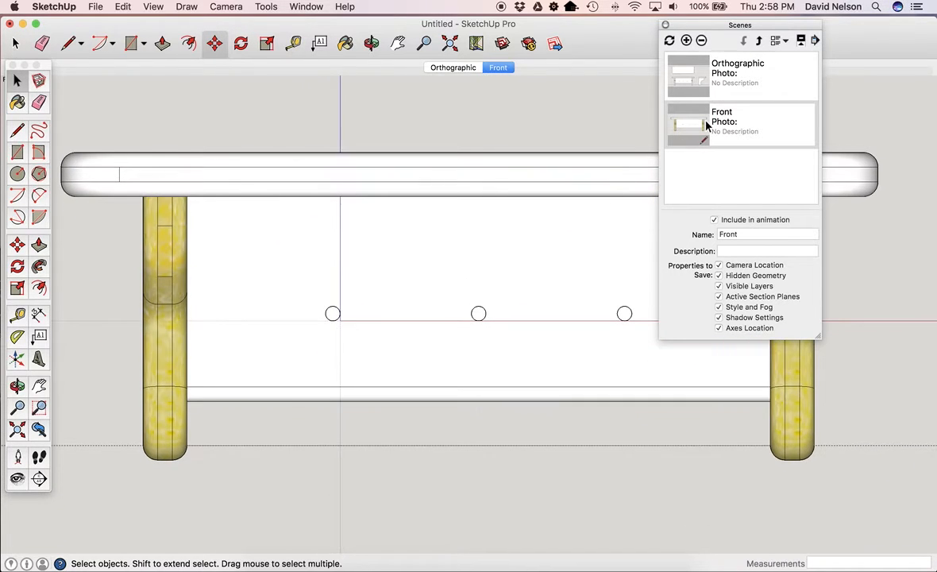
{"action": "left_click", "coordinate": [453, 69]}
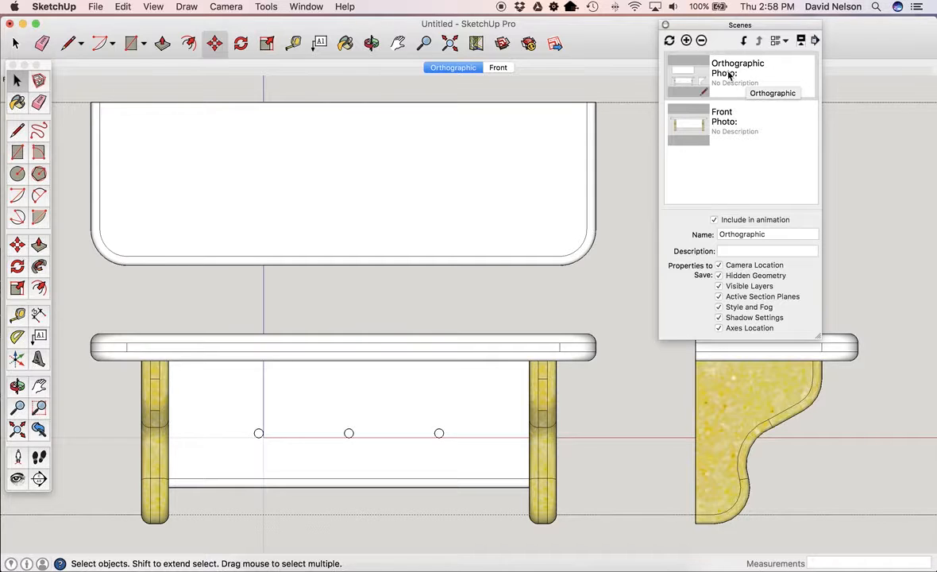
{"action": "left_click", "coordinate": [687, 40]}
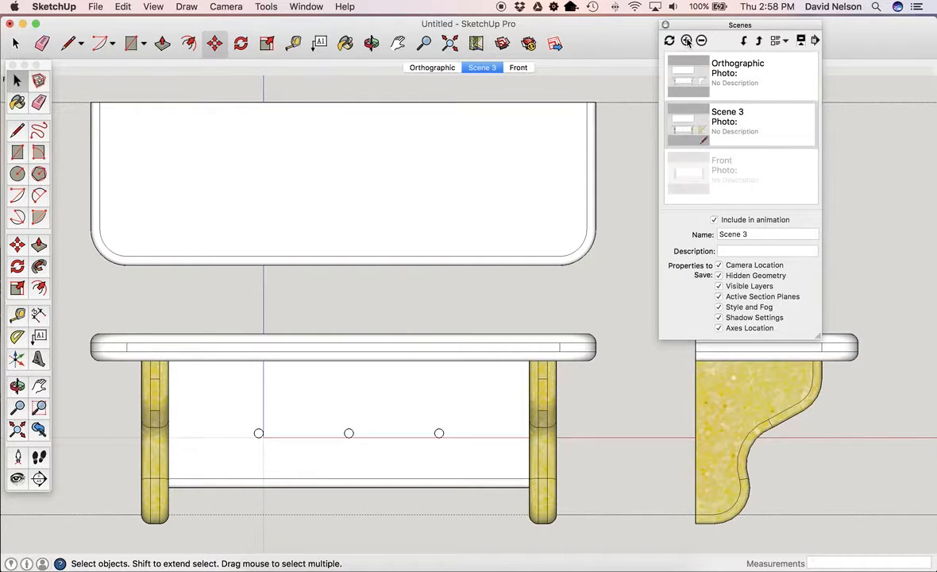
{"action": "left_click", "coordinate": [755, 235]}
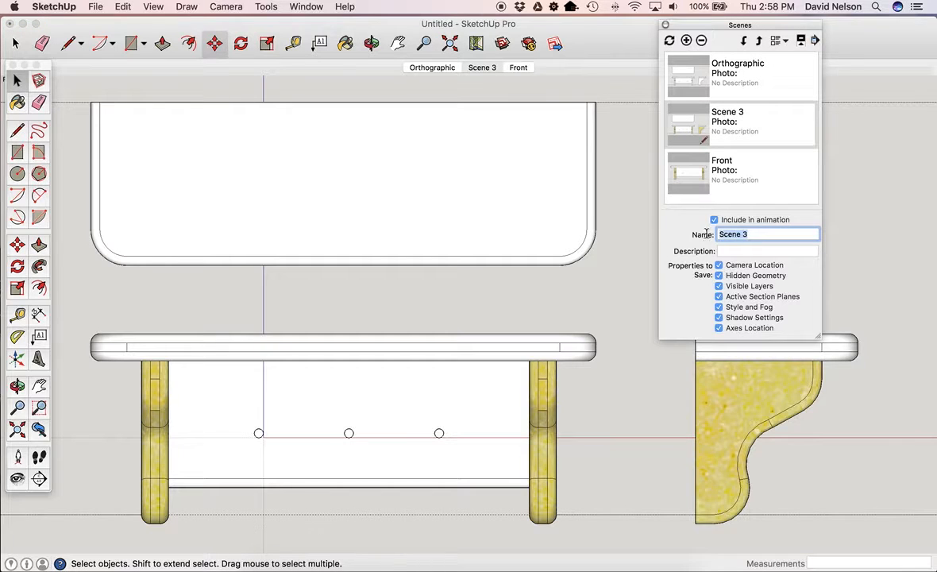
{"action": "type", "text": "Top"}
{"action": "key", "text": "Return"}
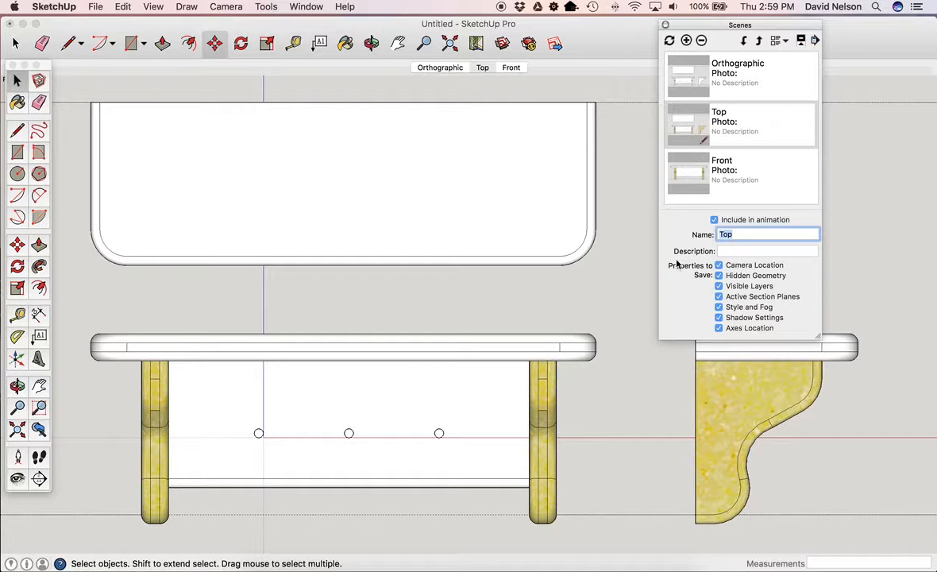
Hide the front-view and side-view shelves so only the top-view shelf is shown.
{"action": "left_click", "coordinate": [429, 409]}
{"action": "right_click", "coordinate": [429, 408]}
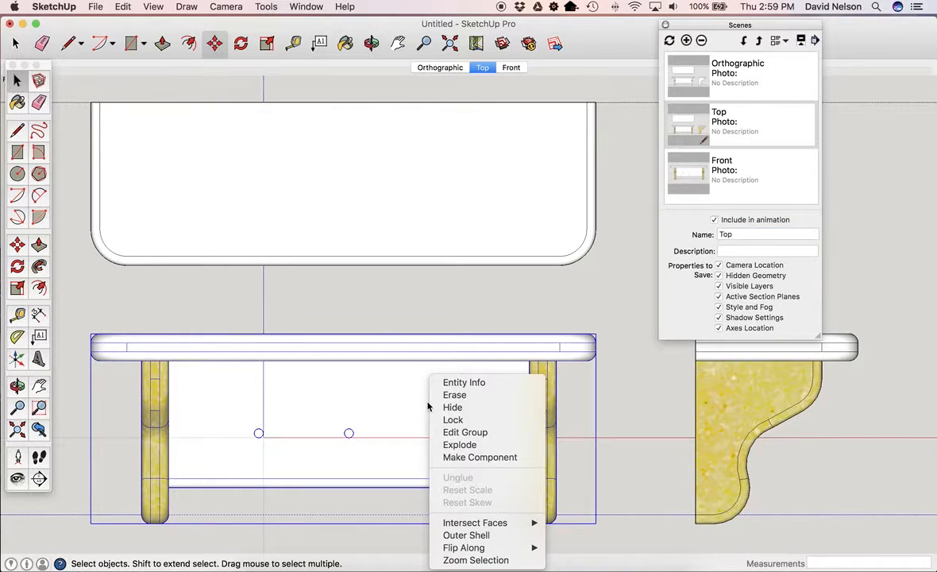
{"action": "left_click", "coordinate": [520, 406]}
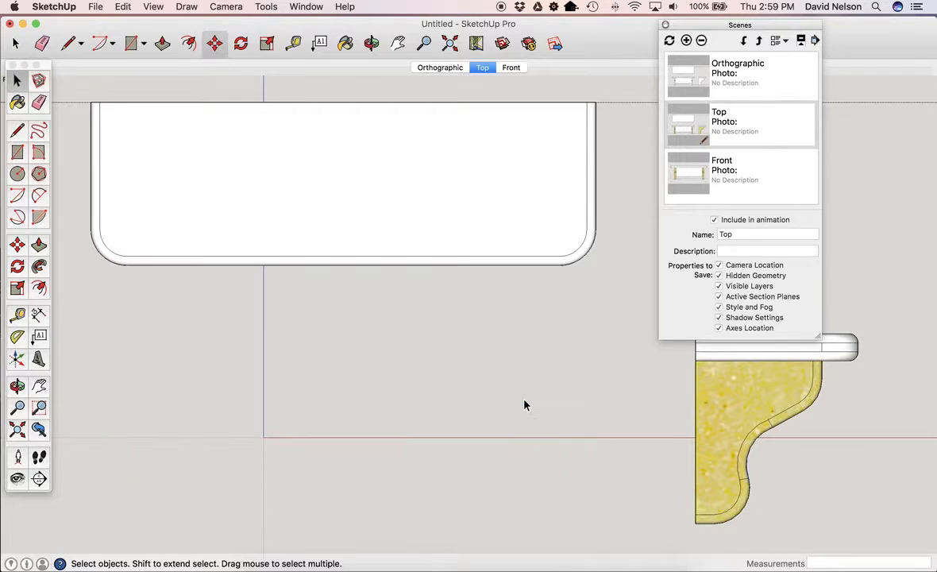
{"action": "left_click", "coordinate": [739, 400]}
{"action": "right_click", "coordinate": [738, 378]}
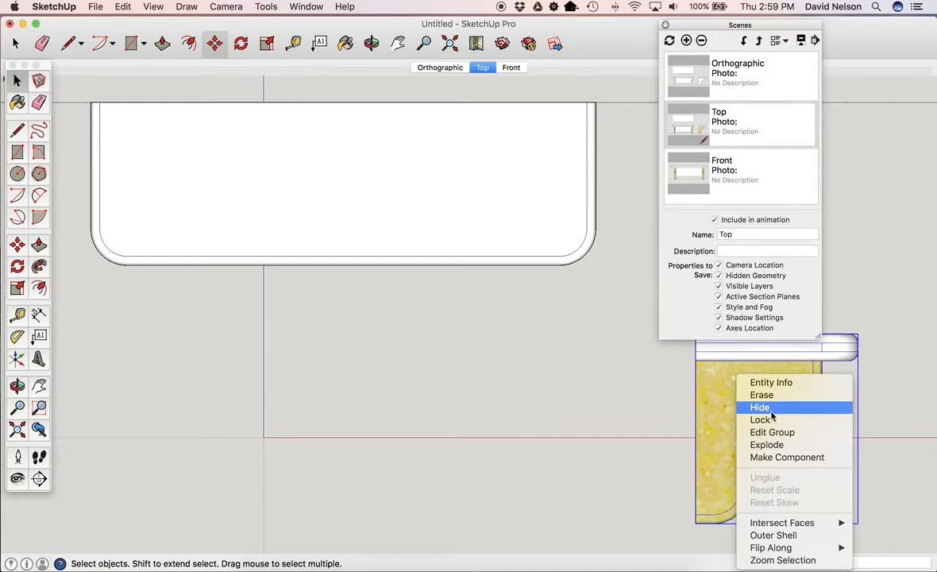
{"action": "left_click", "coordinate": [761, 407]}
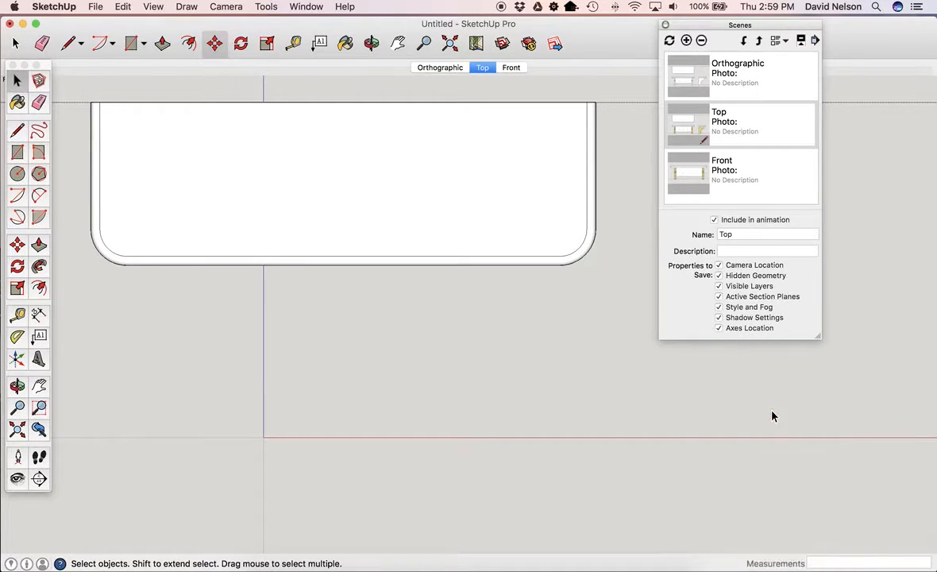
Fit the top-view shelf in the drawing area and update the Top scene with all its properties.
{"action": "left_click", "coordinate": [449, 43]}
{"action": "scroll", "coordinate": [465, 190], "scroll_direction": "down", "scroll_amount": 2}
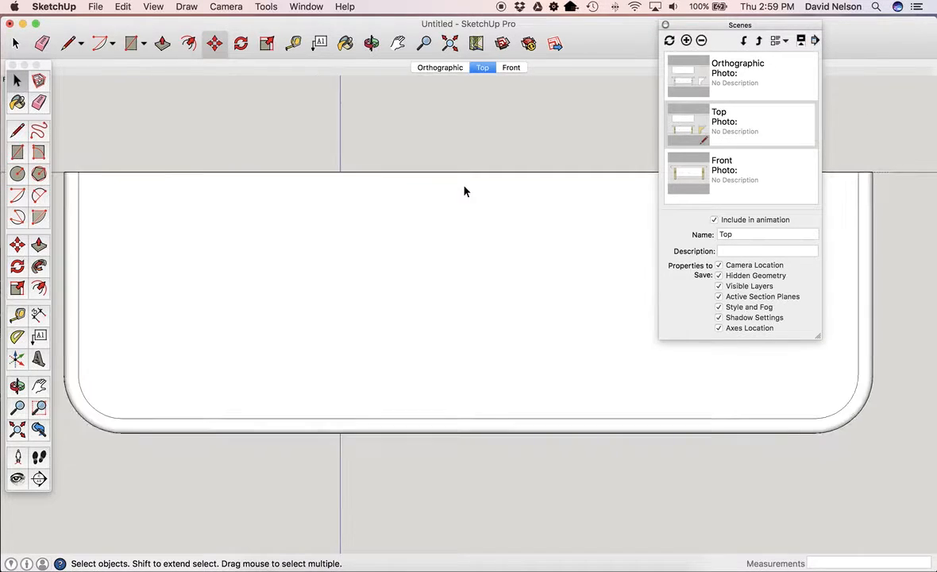
{"action": "left_click", "coordinate": [669, 40]}
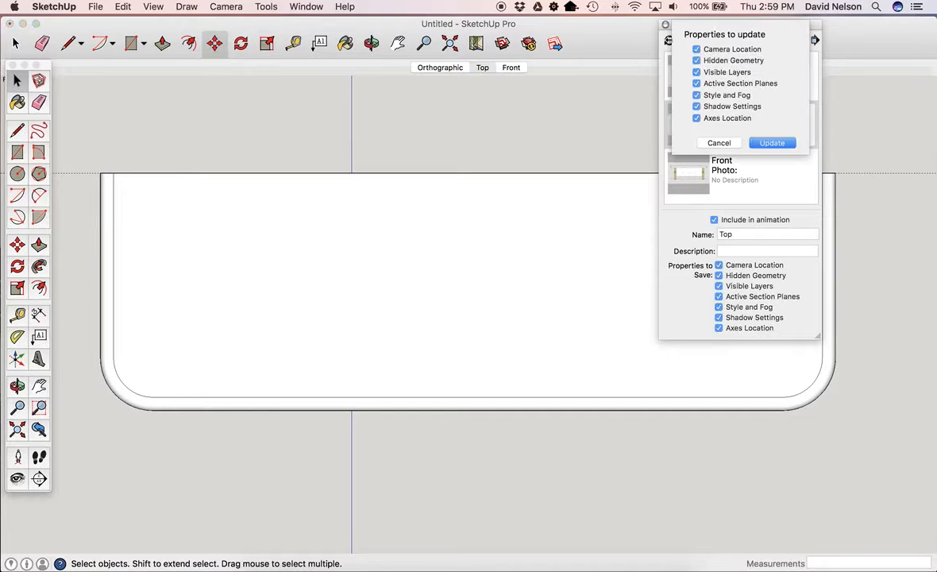
{"action": "left_click", "coordinate": [771, 143]}
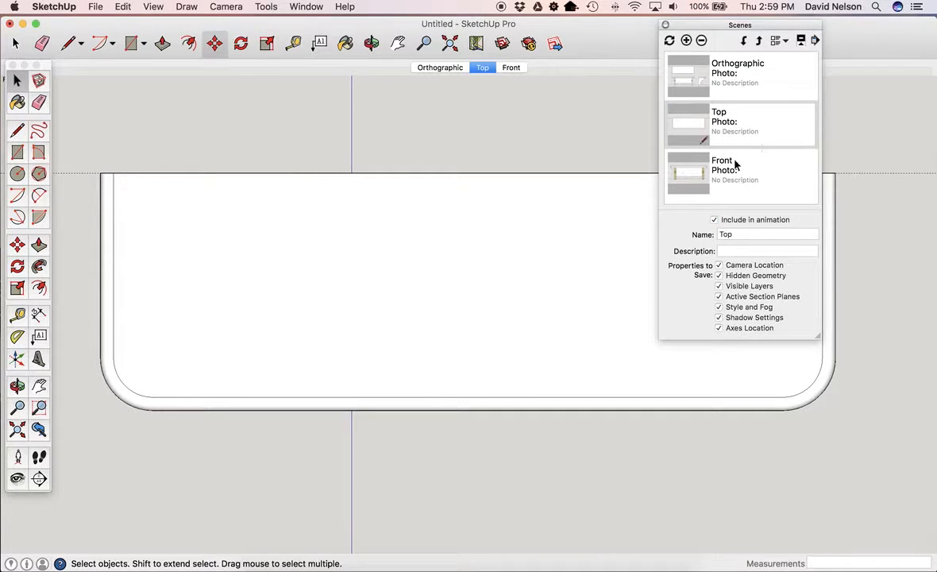
Return to the Orthographic scene, add a scene from it named "Side" and update it with all its properties.
{"action": "double_click", "coordinate": [700, 73]}
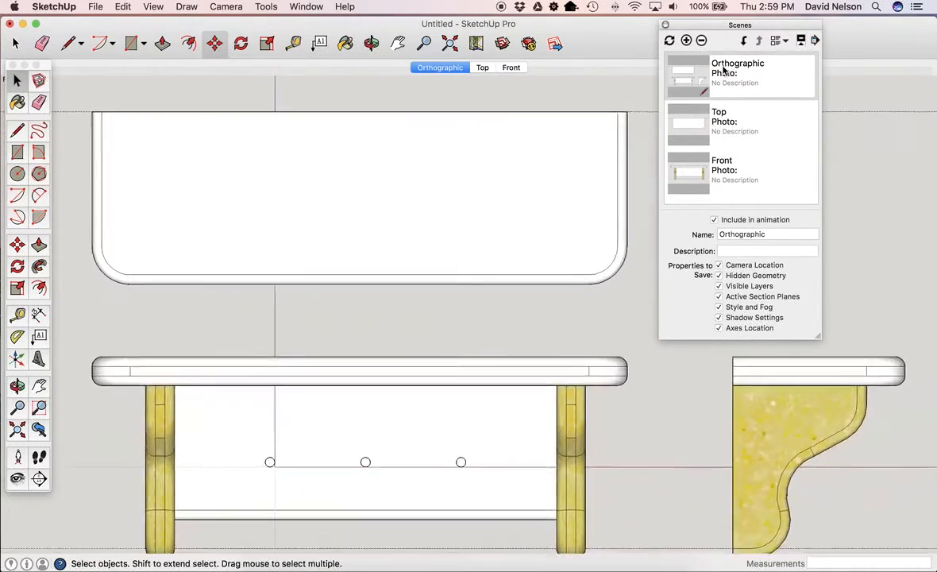
{"action": "left_click", "coordinate": [687, 41]}
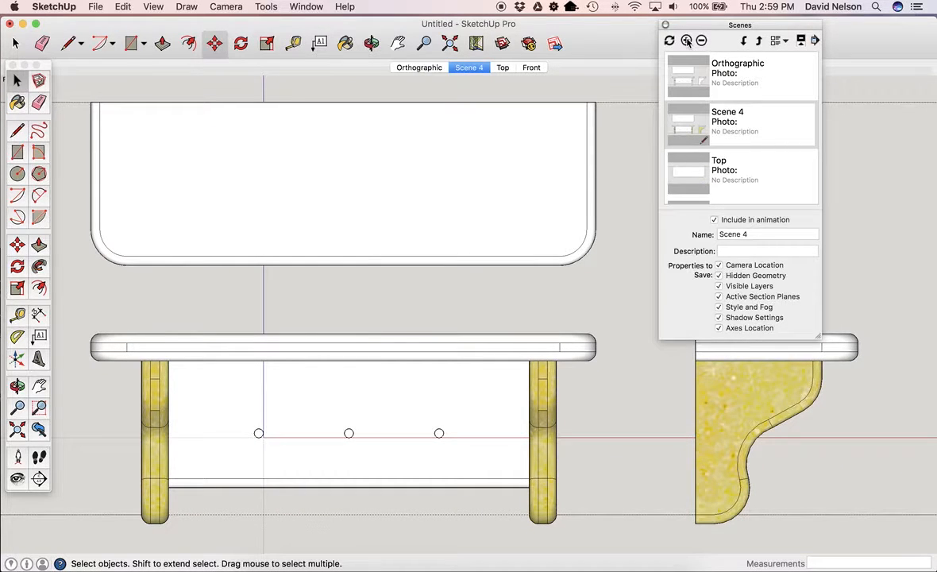
{"action": "left_click", "coordinate": [736, 232]}
{"action": "left_click_drag", "start_coordinate": [735, 233], "coordinate": [710, 230]}
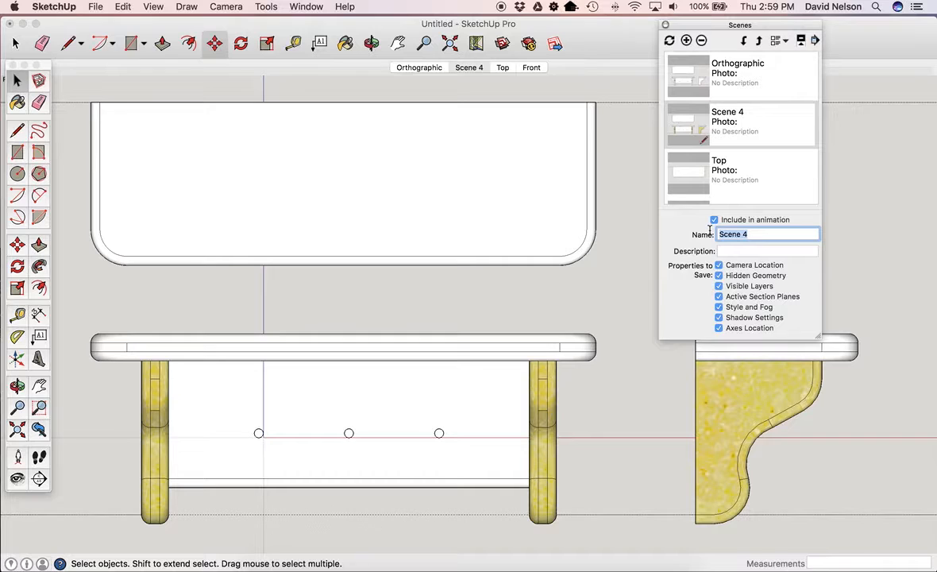
{"action": "type", "text": "Side"}
{"action": "key", "text": "Return"}
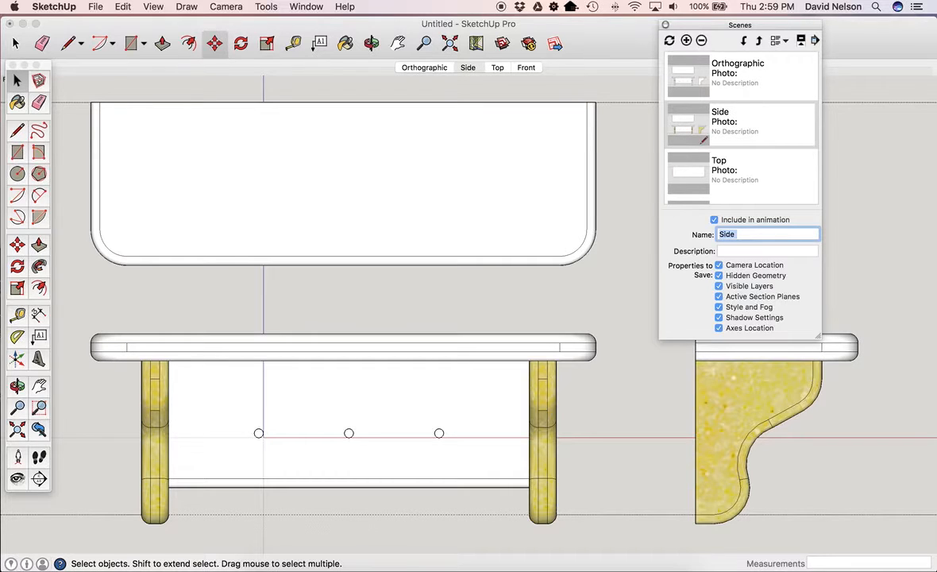
{"action": "left_click", "coordinate": [670, 41]}
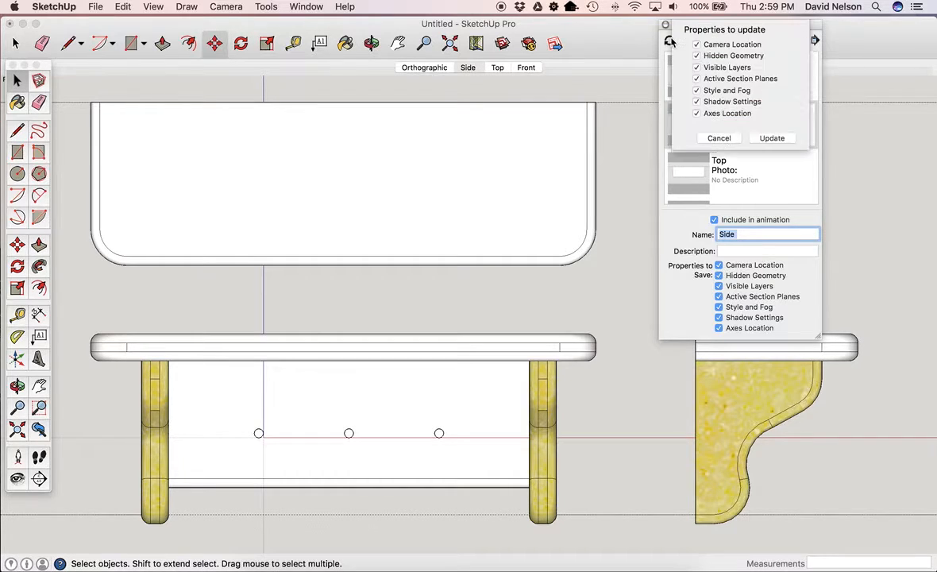
{"action": "left_click", "coordinate": [772, 138]}
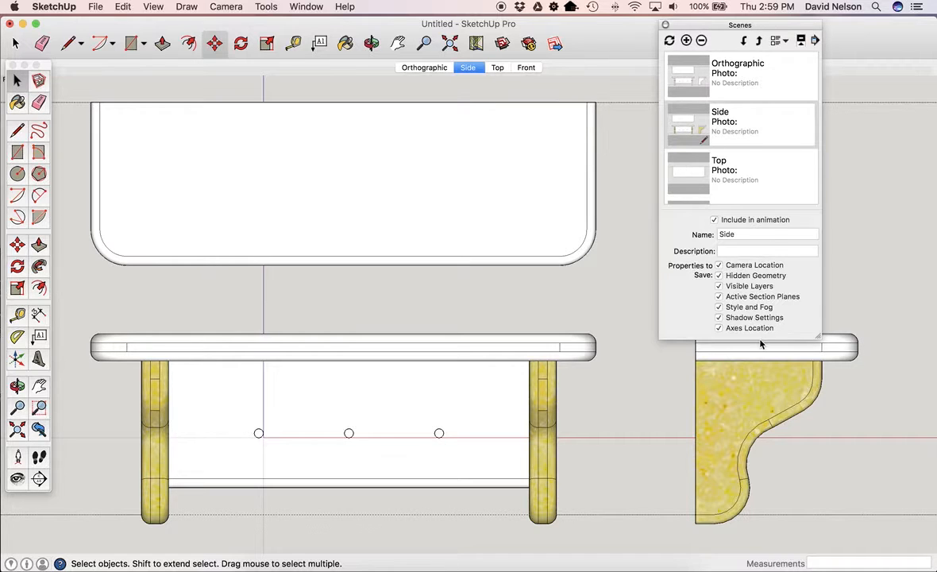
Enlarge the Scenes manager and reorder the scenes as Orthographic, Front, Top, Side.
{"action": "left_click_drag", "start_coordinate": [818, 340], "coordinate": [852, 465]}
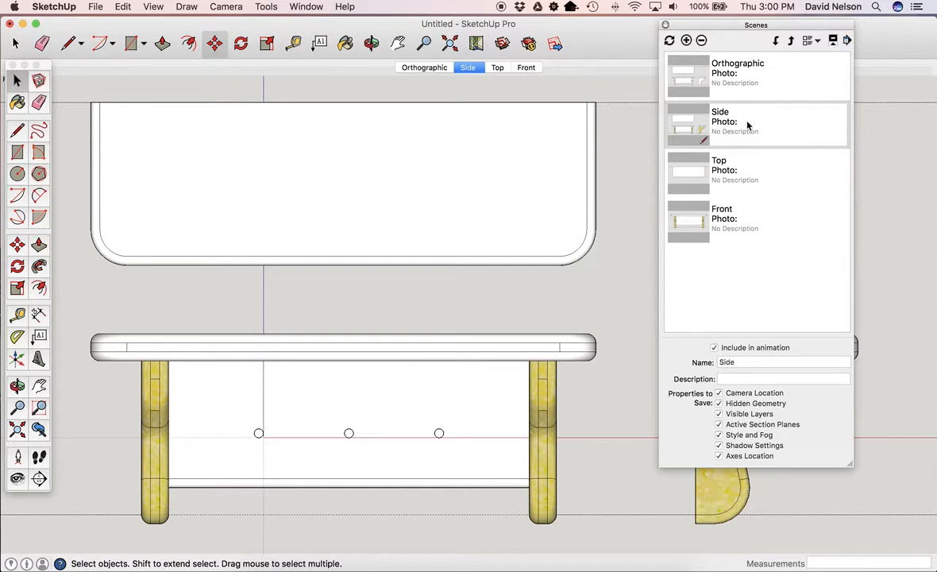
{"action": "left_click", "coordinate": [777, 41]}
{"action": "left_click", "coordinate": [777, 41]}
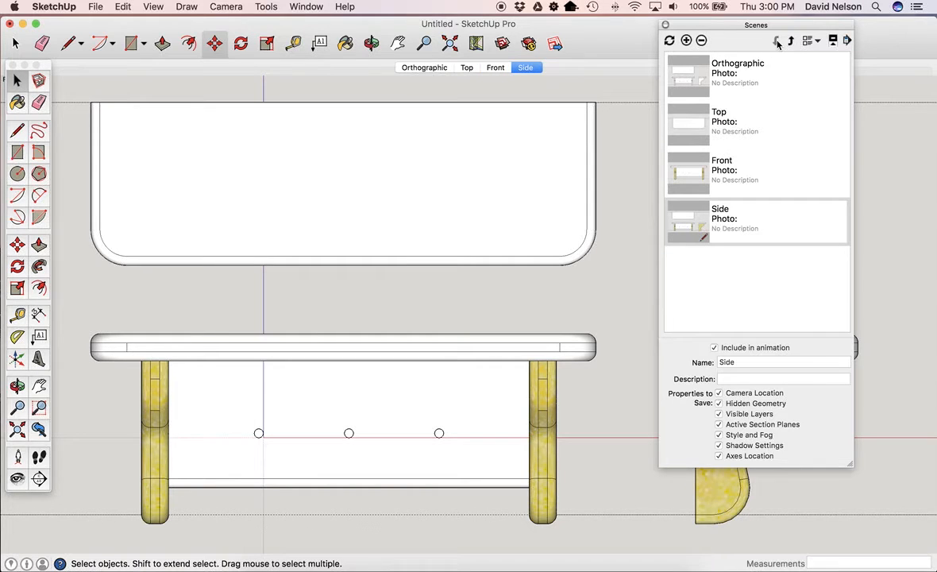
{"action": "left_click", "coordinate": [711, 123]}
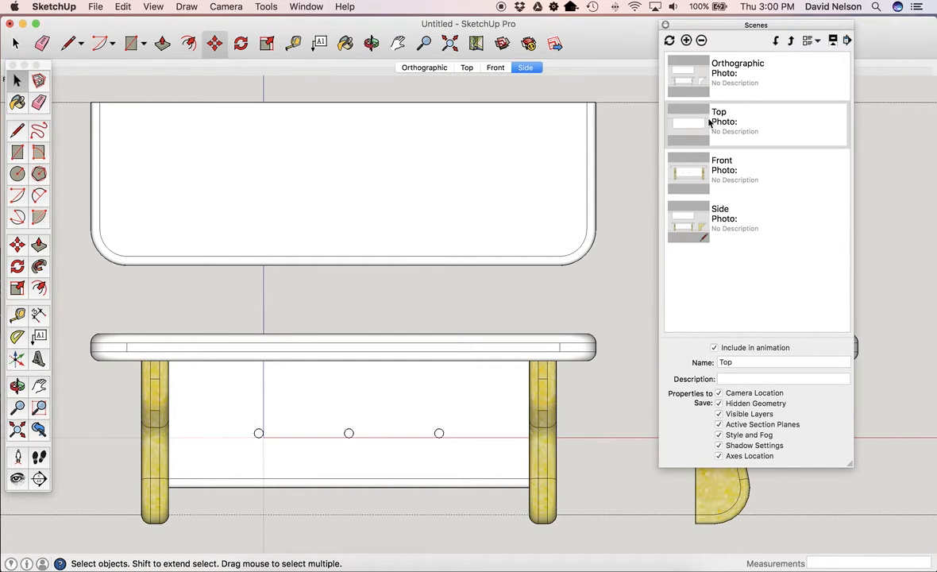
{"action": "left_click", "coordinate": [777, 41]}
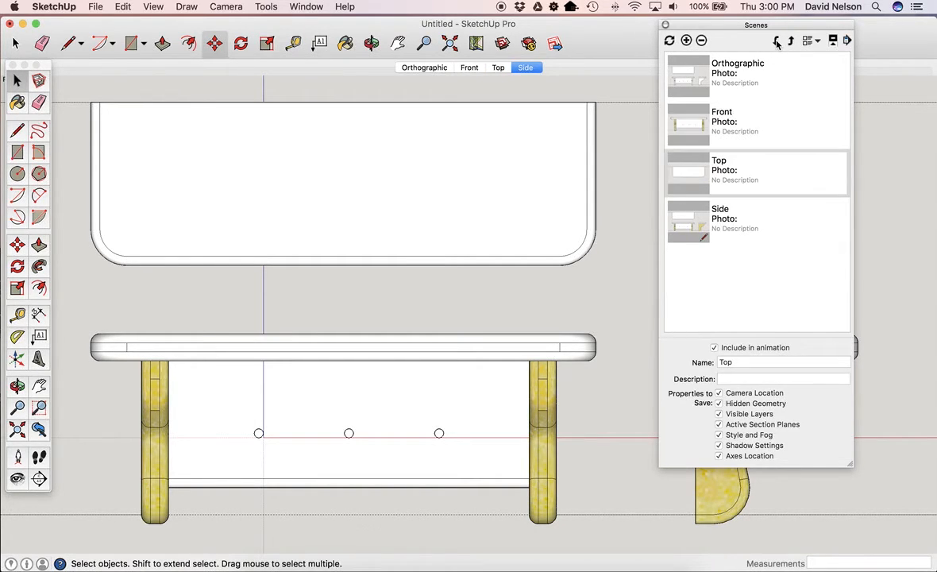